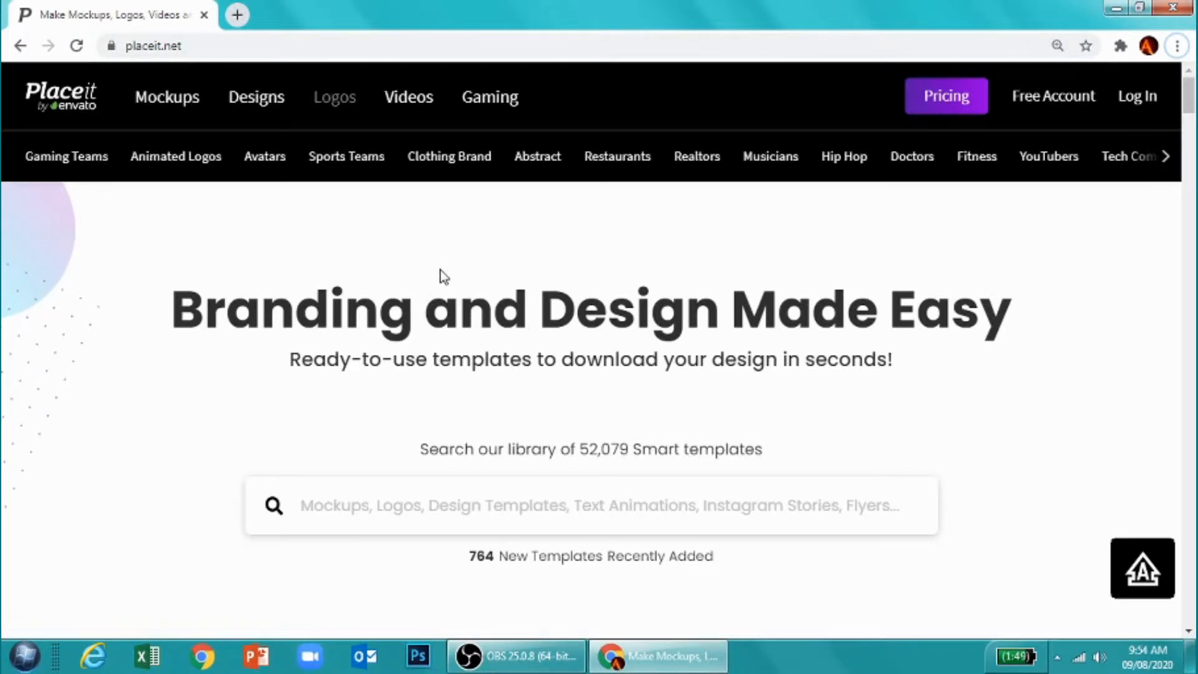
Open the YouTube Videos template category and filter it to the YouTube End Card type
left_click(410, 100)
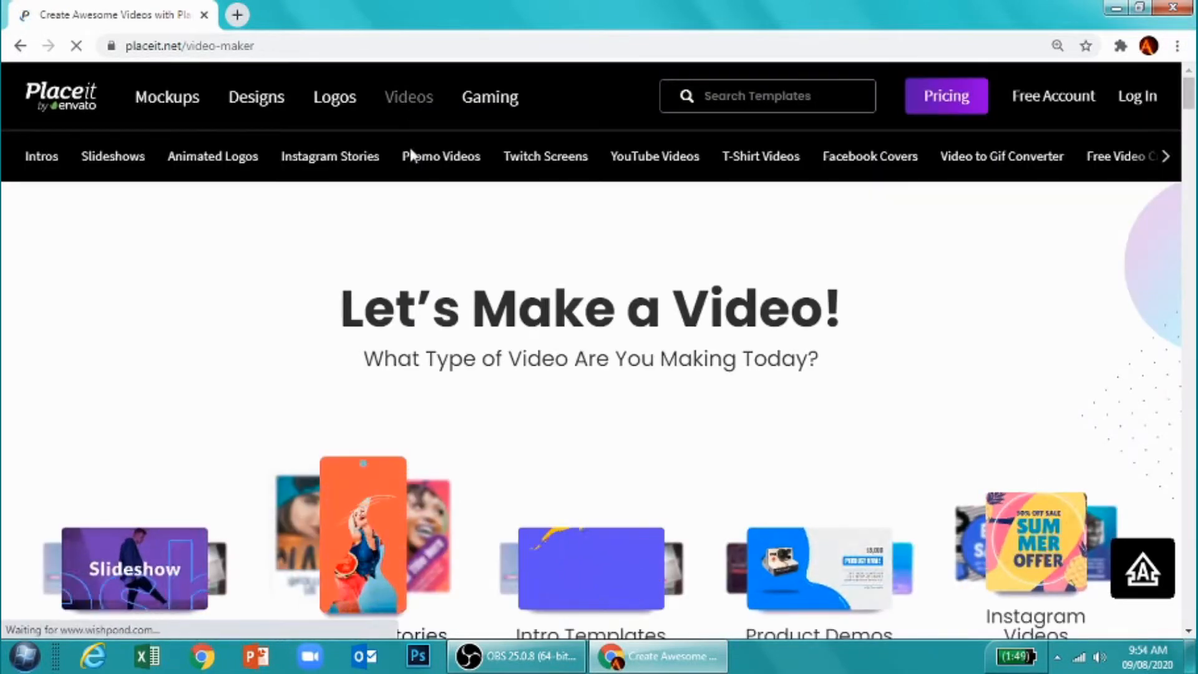
left_click(659, 157)
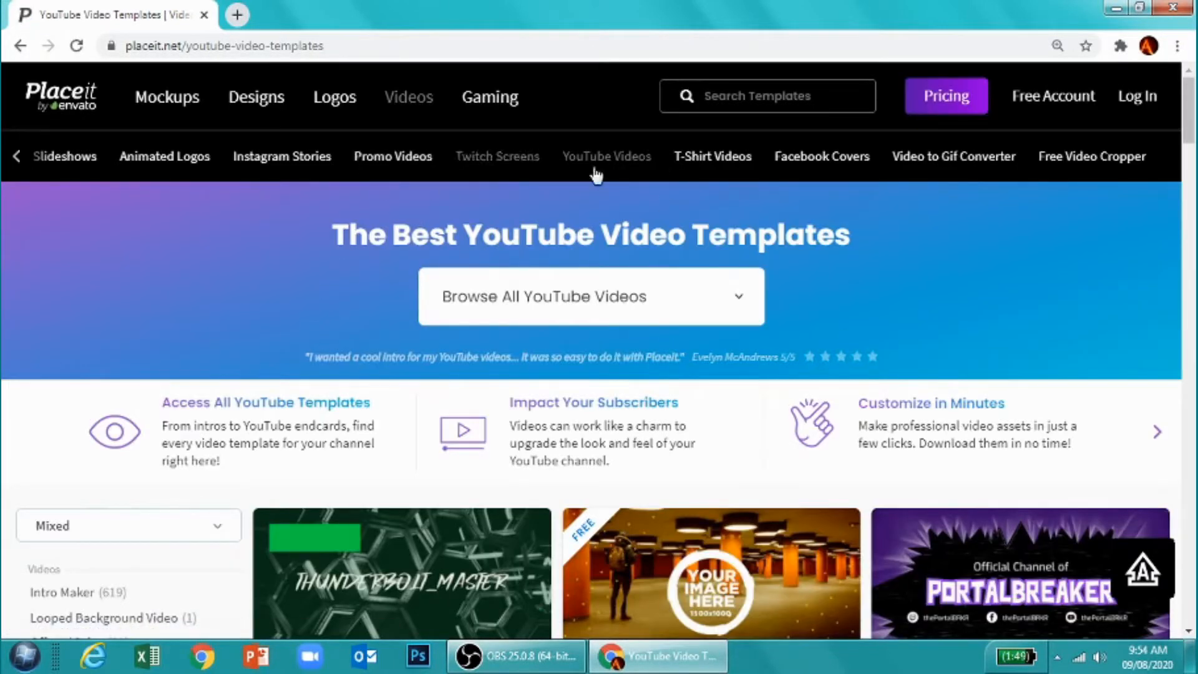
scroll(997, 444, "down", 3)
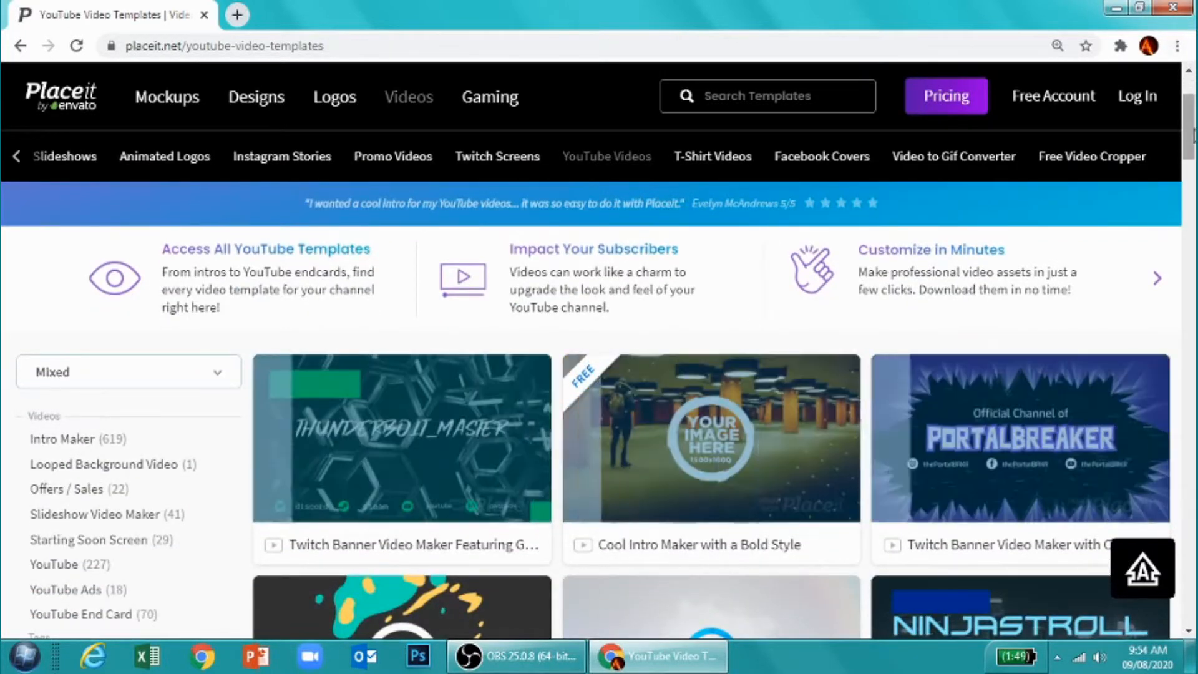
scroll(1189, 68, "down", 8)
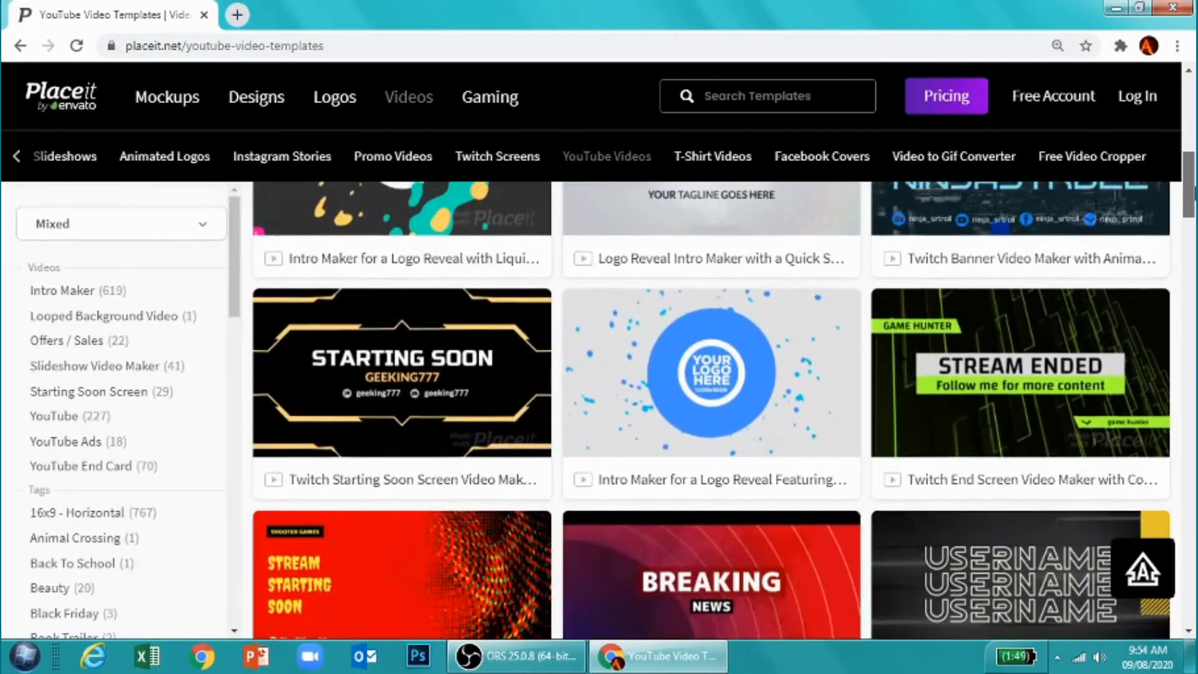
left_click_drag(1195, 193, 1195, 152)
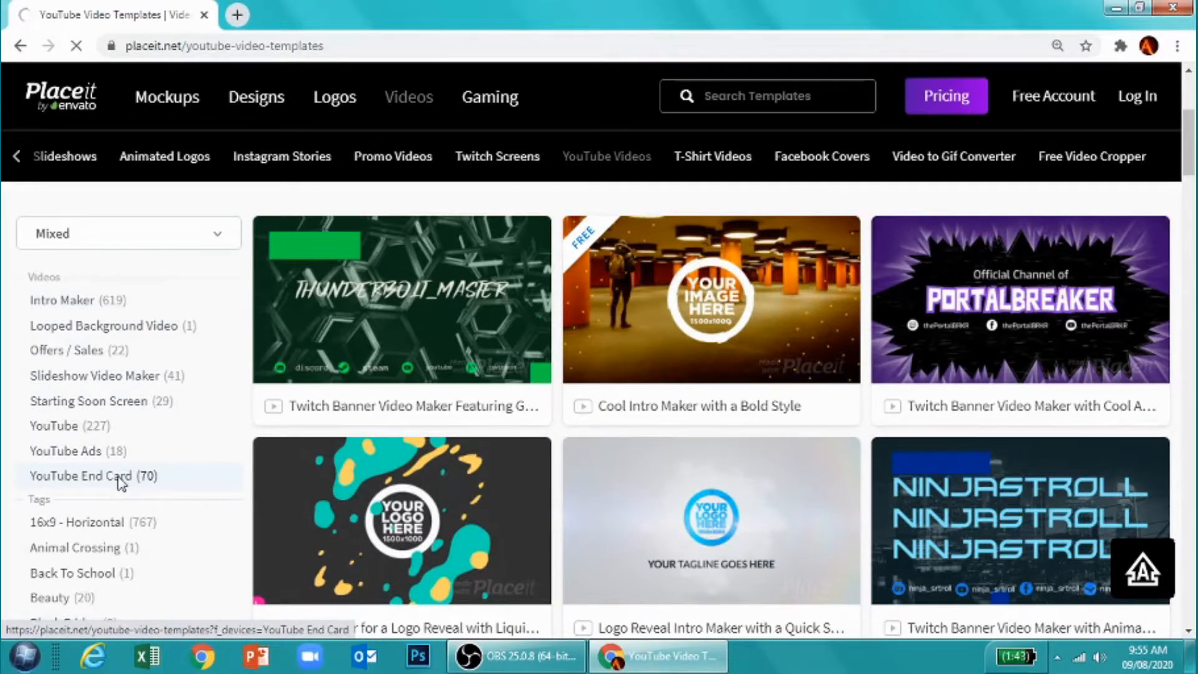
left_click(120, 478)
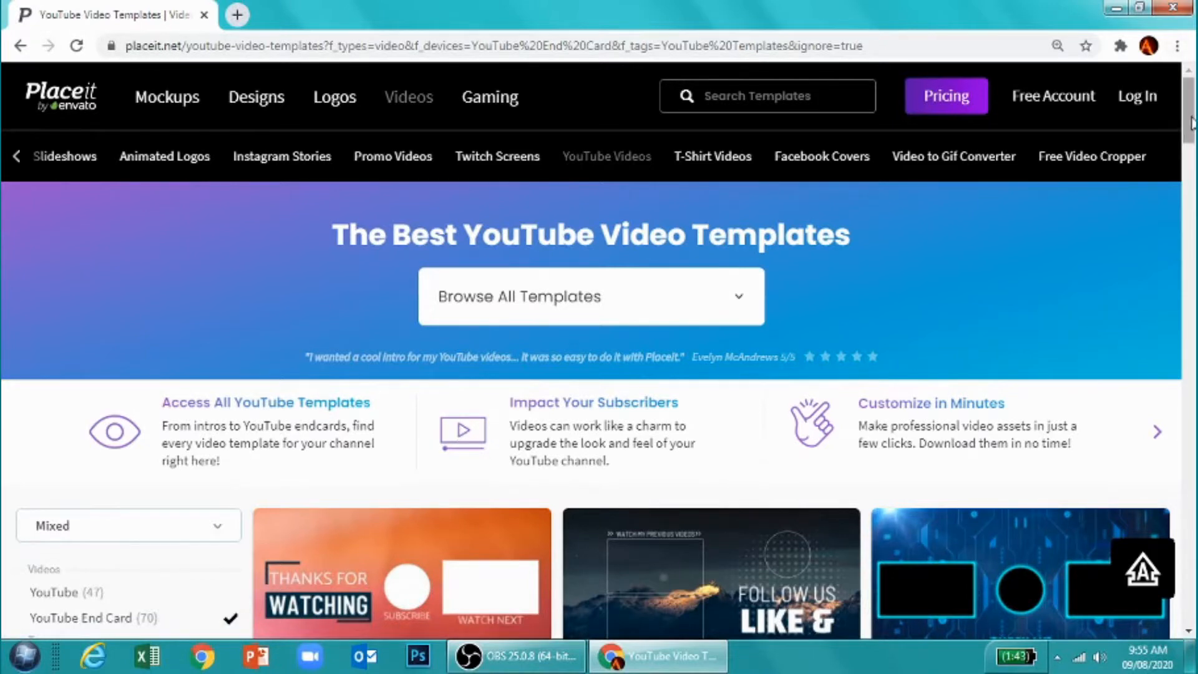
Browse the end card templates and open the Loop Animation Video Maker for a YouTube End Screen with Gradient Hues
scroll(1192, 122, "down", 8)
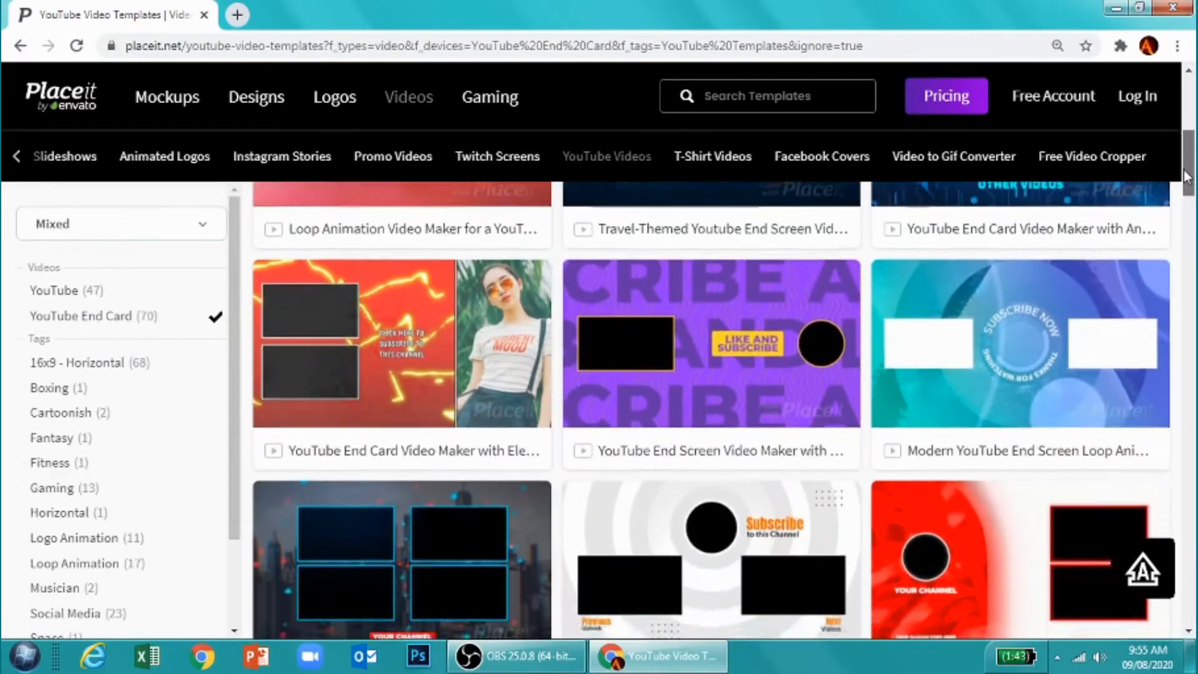
scroll(1192, 115, "up", 9)
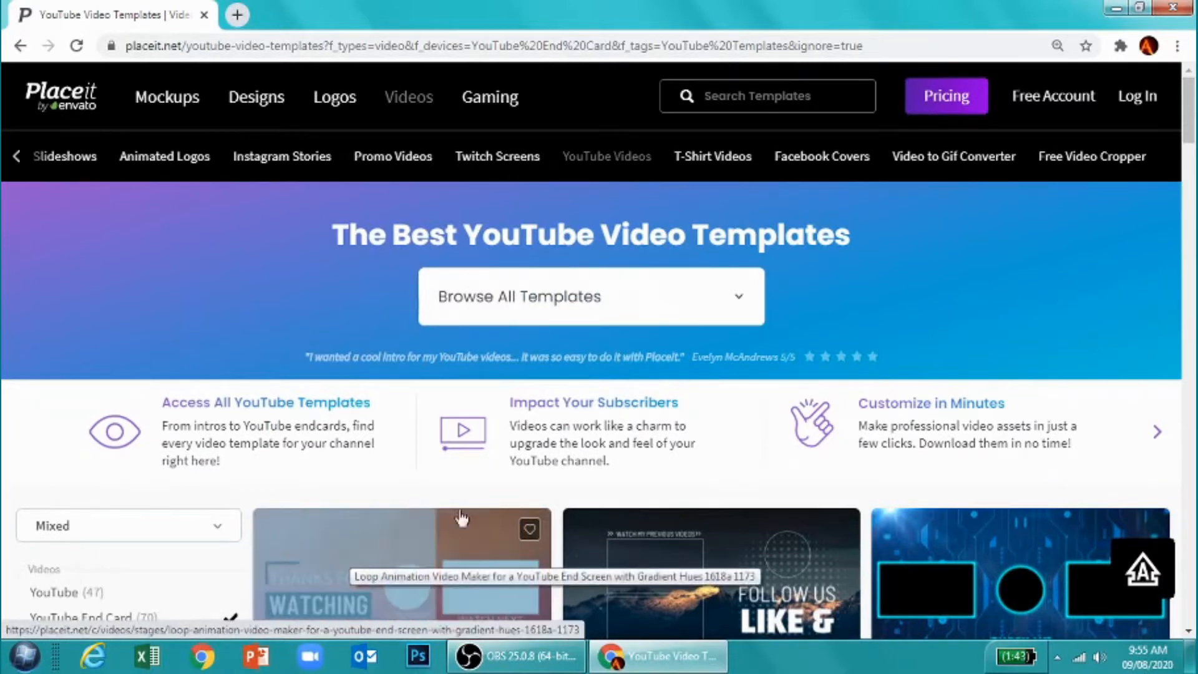
scroll(591, 412, "down", 3)
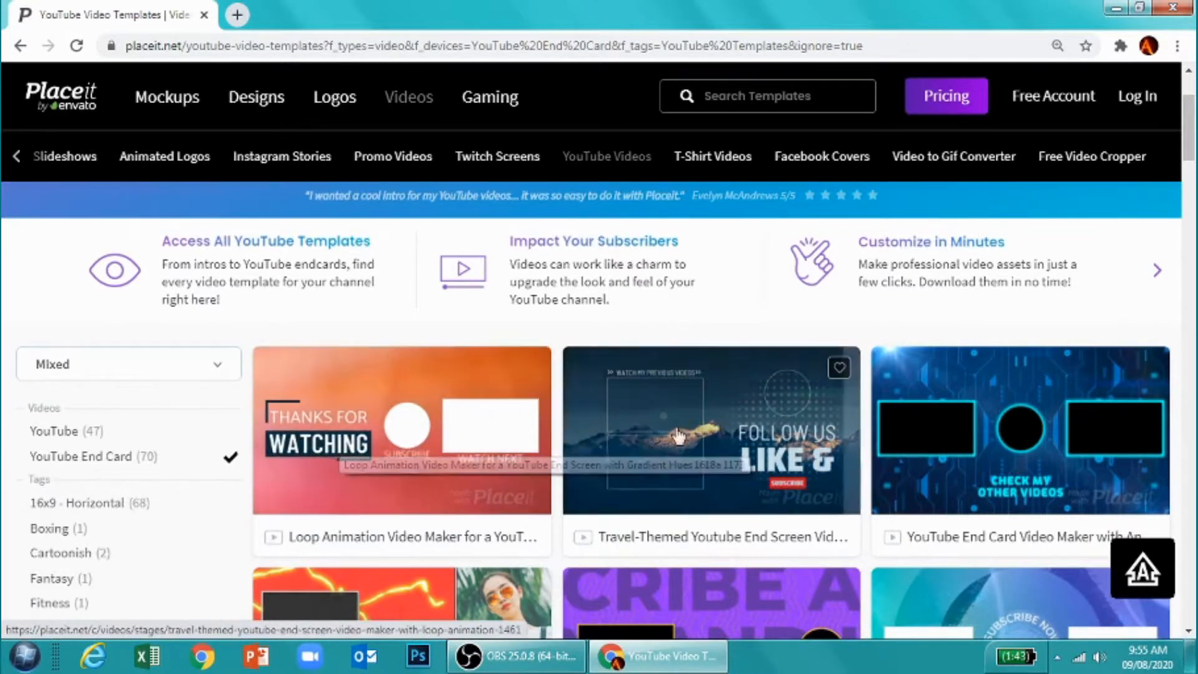
mouse_move(732, 415)
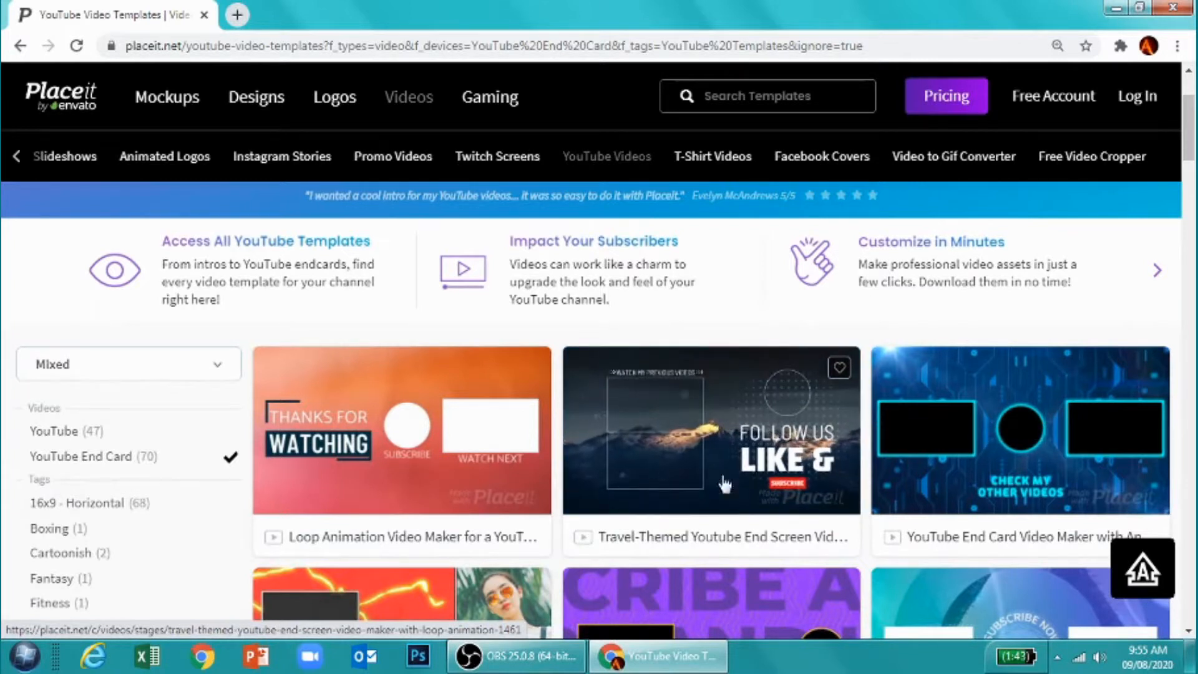
mouse_move(734, 354)
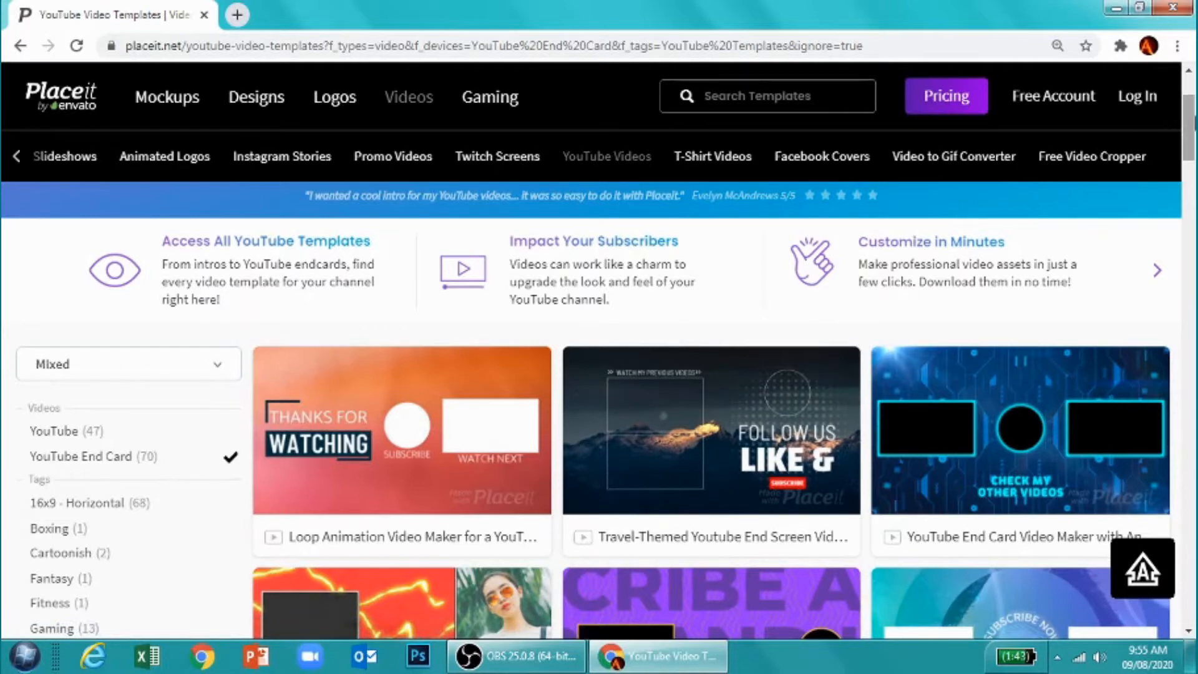
scroll(712, 405, "down", 15)
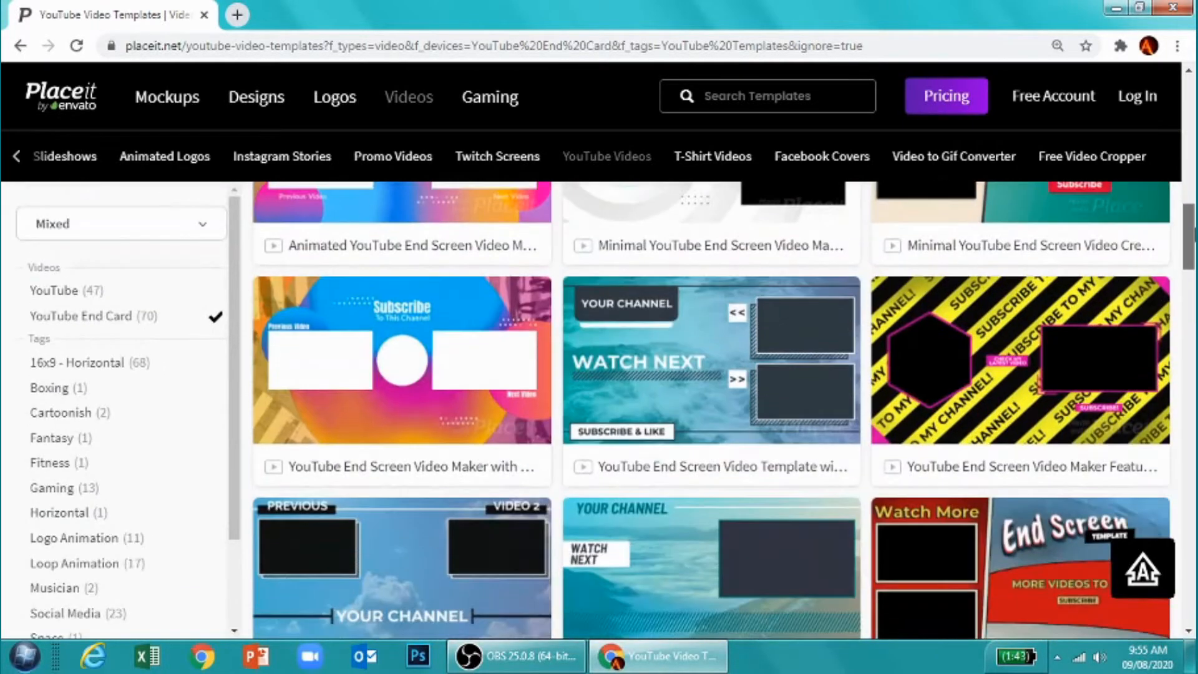
left_click_drag(1195, 235, 1135, 138)
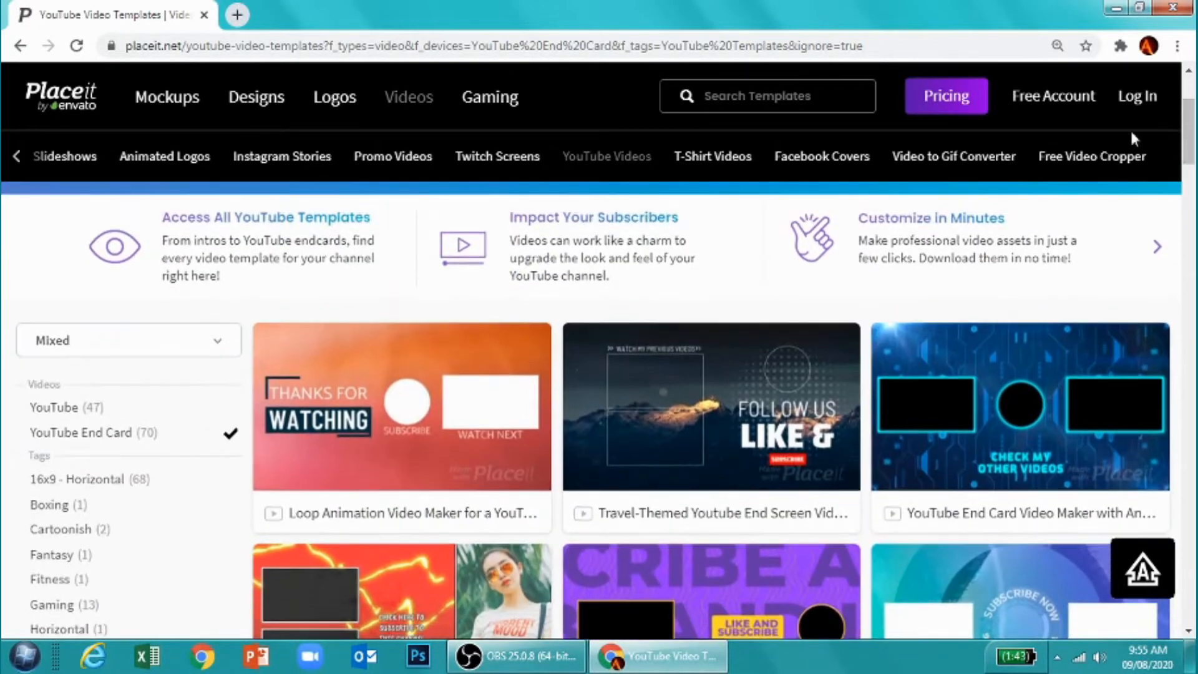
mouse_move(316, 446)
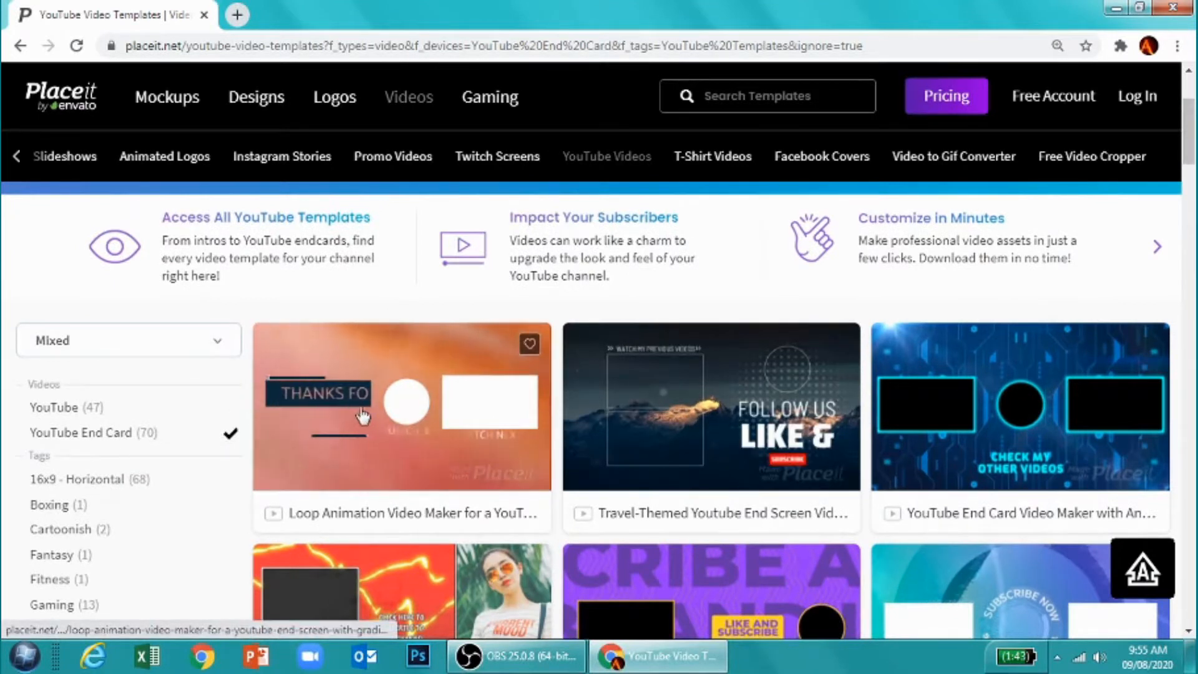
left_click(394, 385)
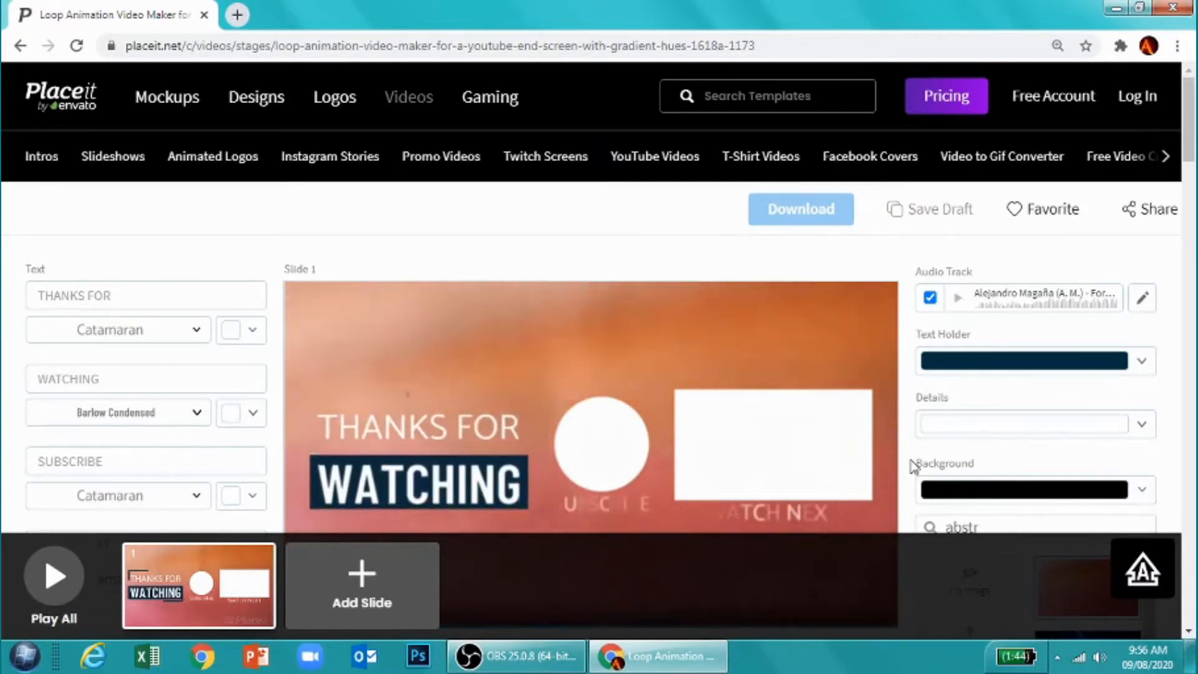
Look over the template's text, background and playback options and replay the slide 1 preview
scroll(600, 350, "down", 4)
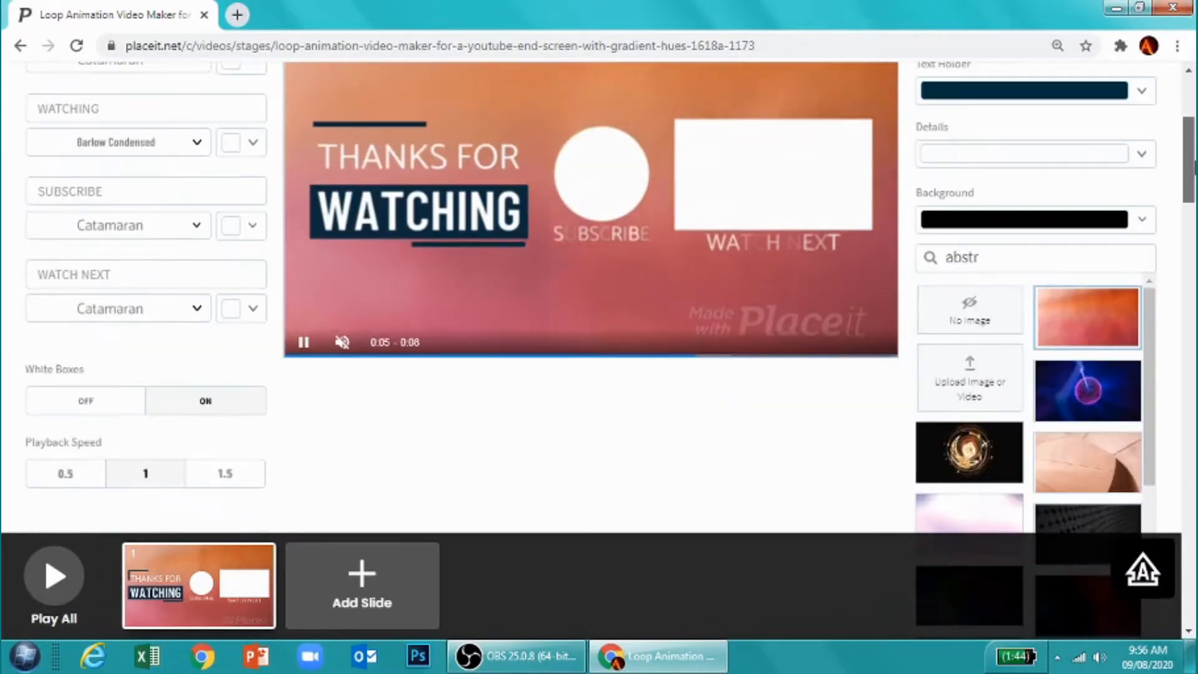
scroll(599, 350, "up", 4)
scroll(599, 350, "down", 3)
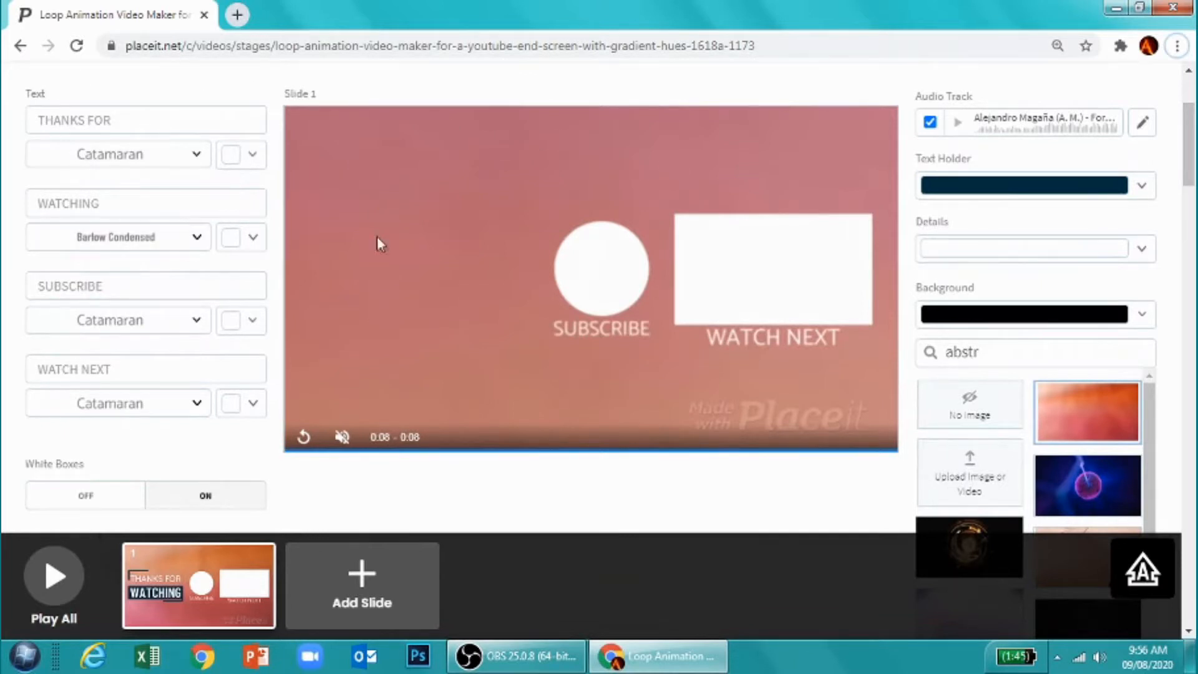
left_click(303, 437)
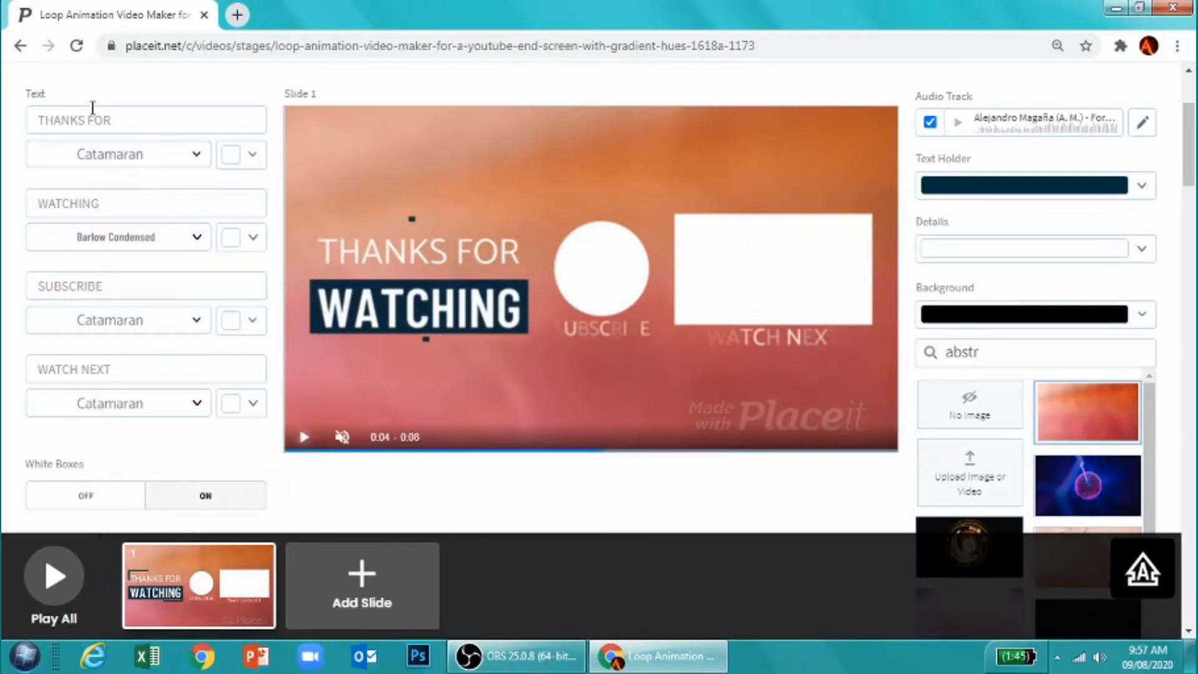
Browse the suggested fonts and set the THANKS FOR text to the saved font Oswald
left_click(197, 157)
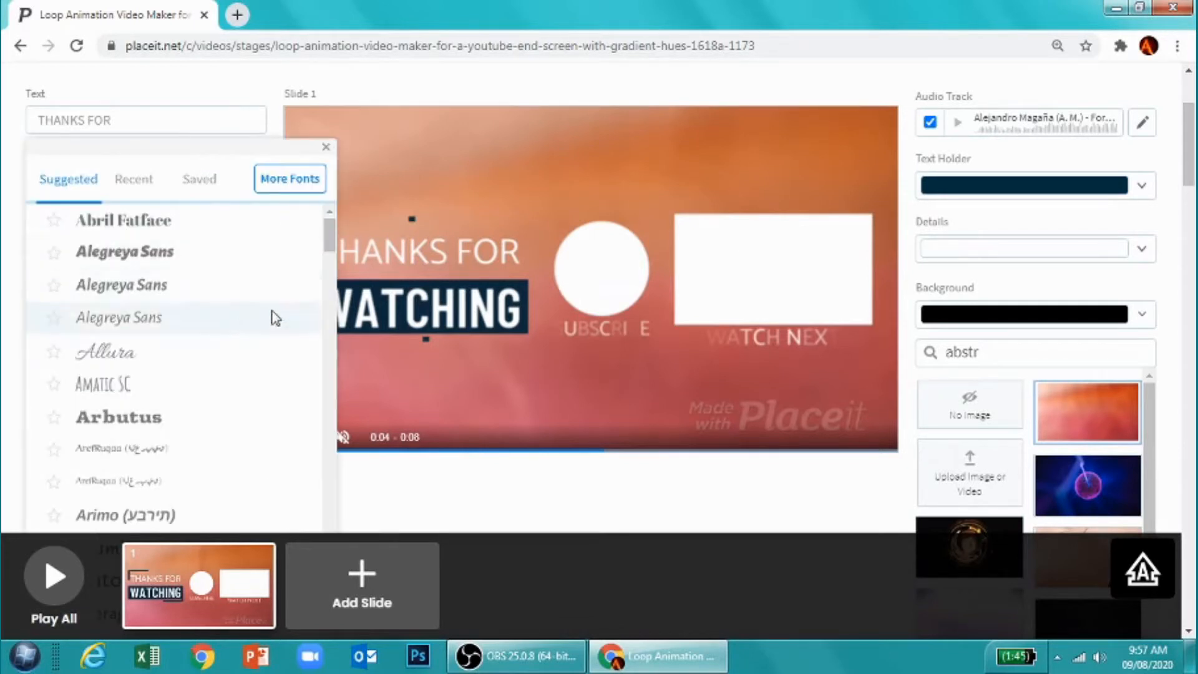
scroll(329, 234, "down", 1)
left_click_drag(329, 236, 355, 429)
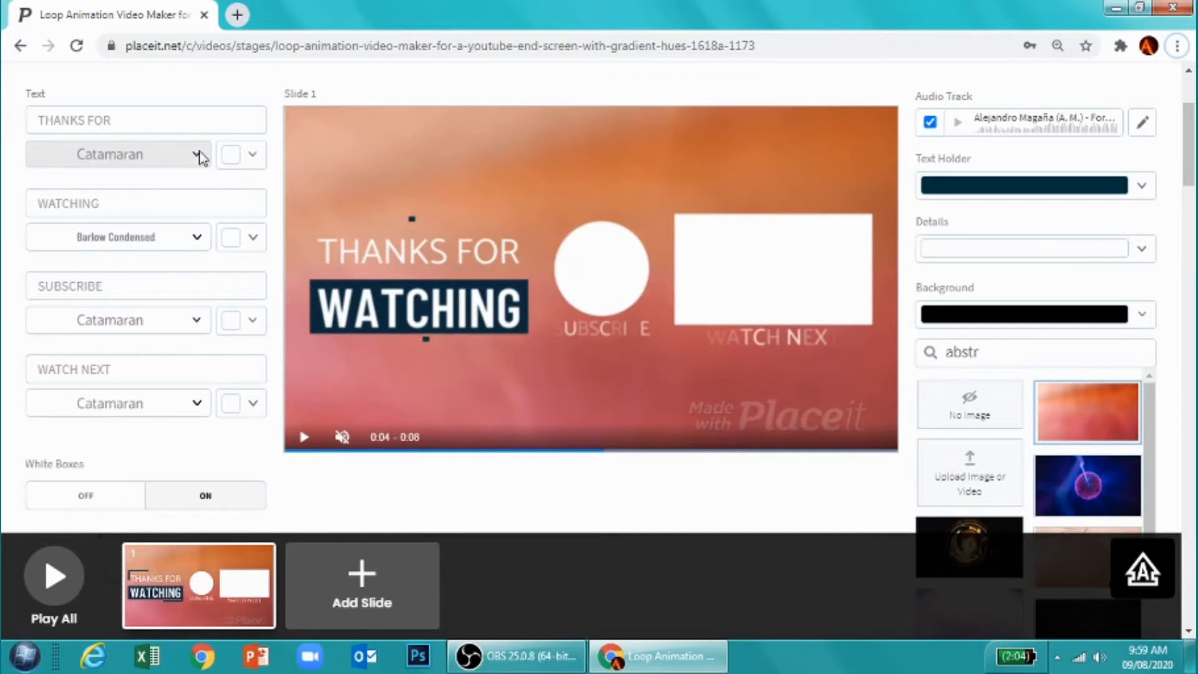
left_click(197, 155)
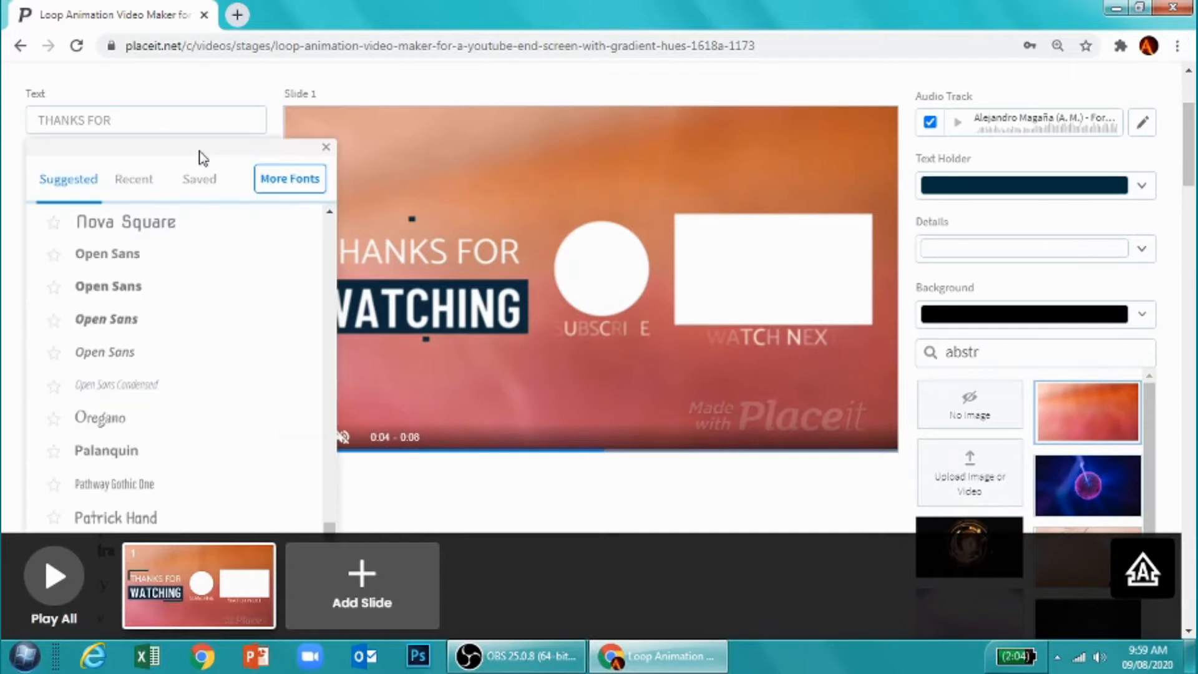
left_click(205, 186)
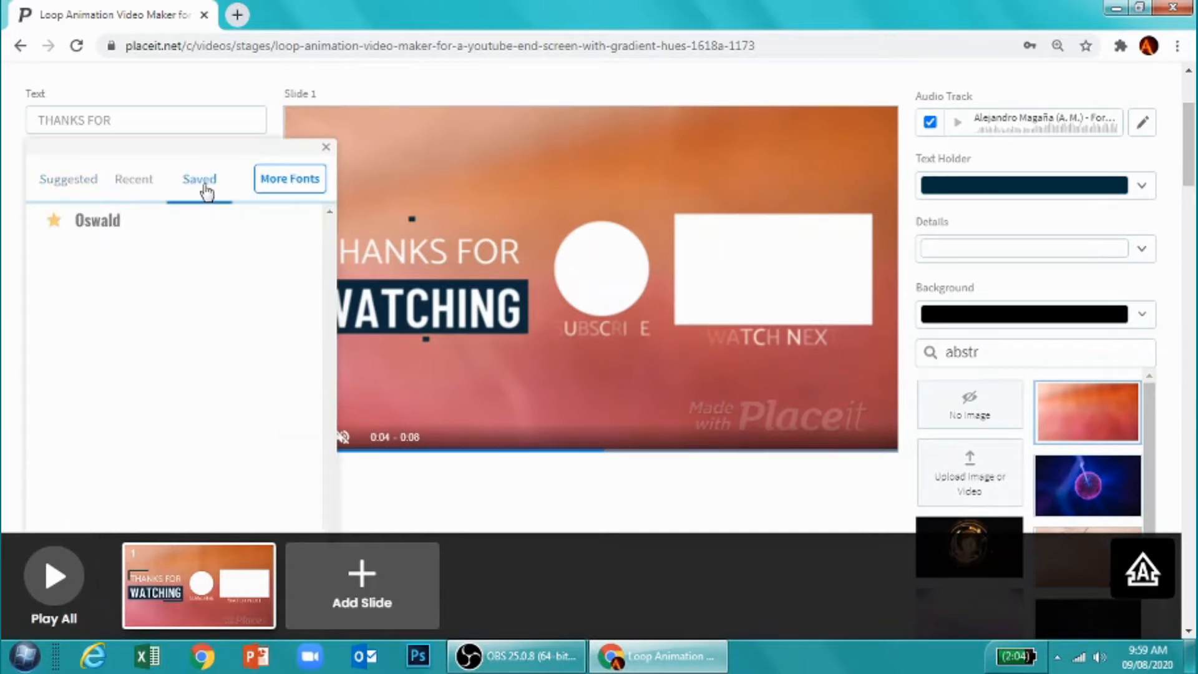
left_click(107, 224)
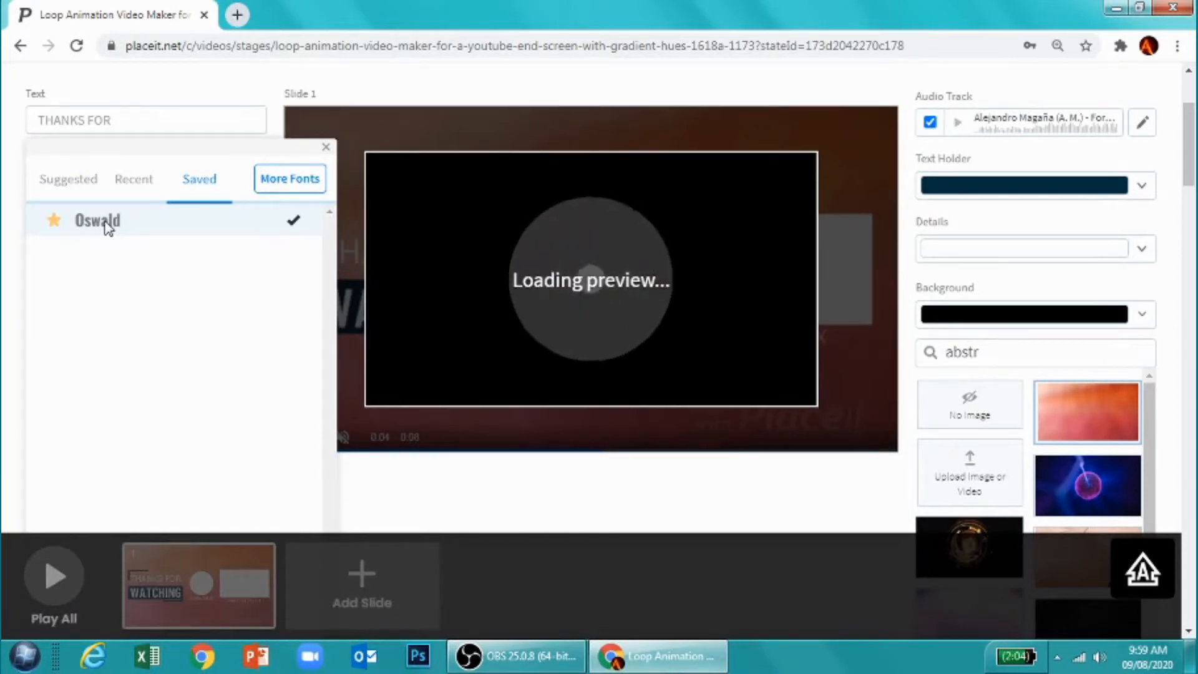
left_click(354, 113)
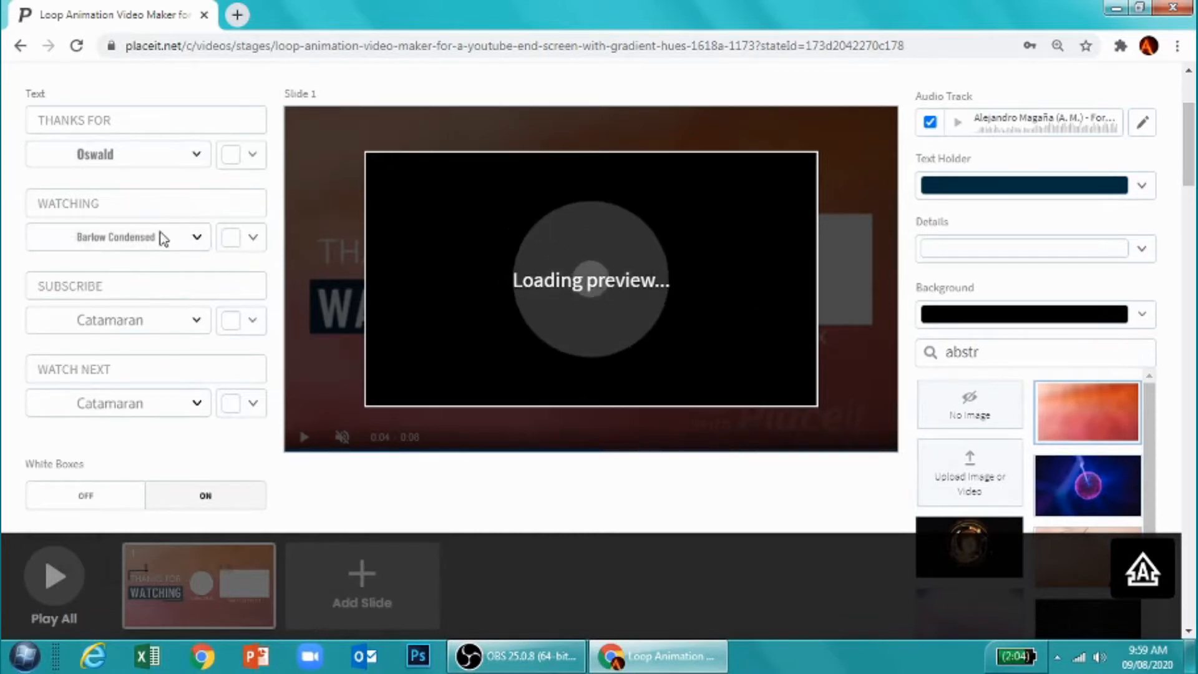
Change the font of the WATCHING text to the saved font Oswald
left_click(175, 237)
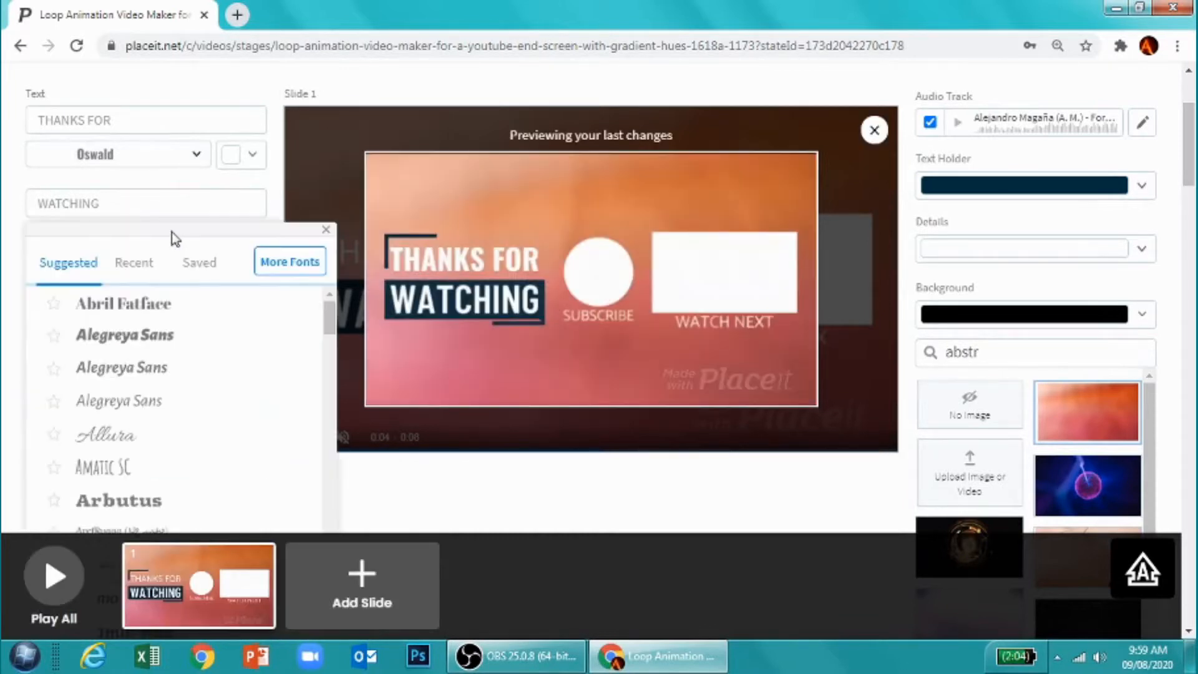
left_click(191, 264)
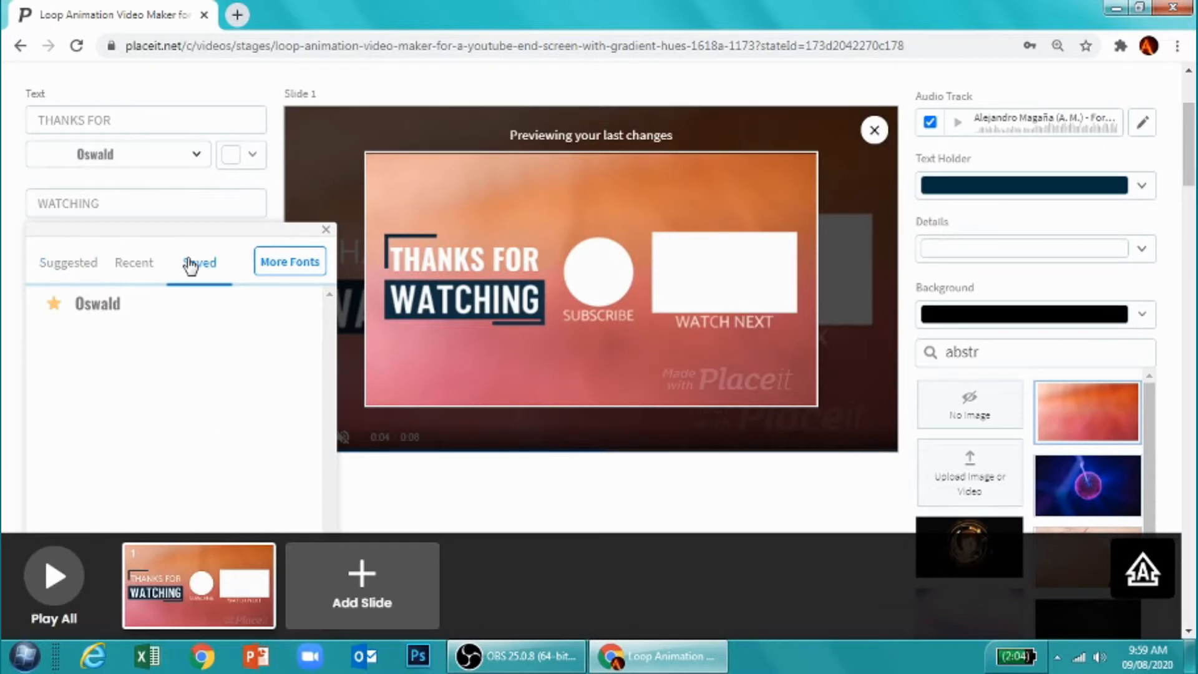
left_click(119, 306)
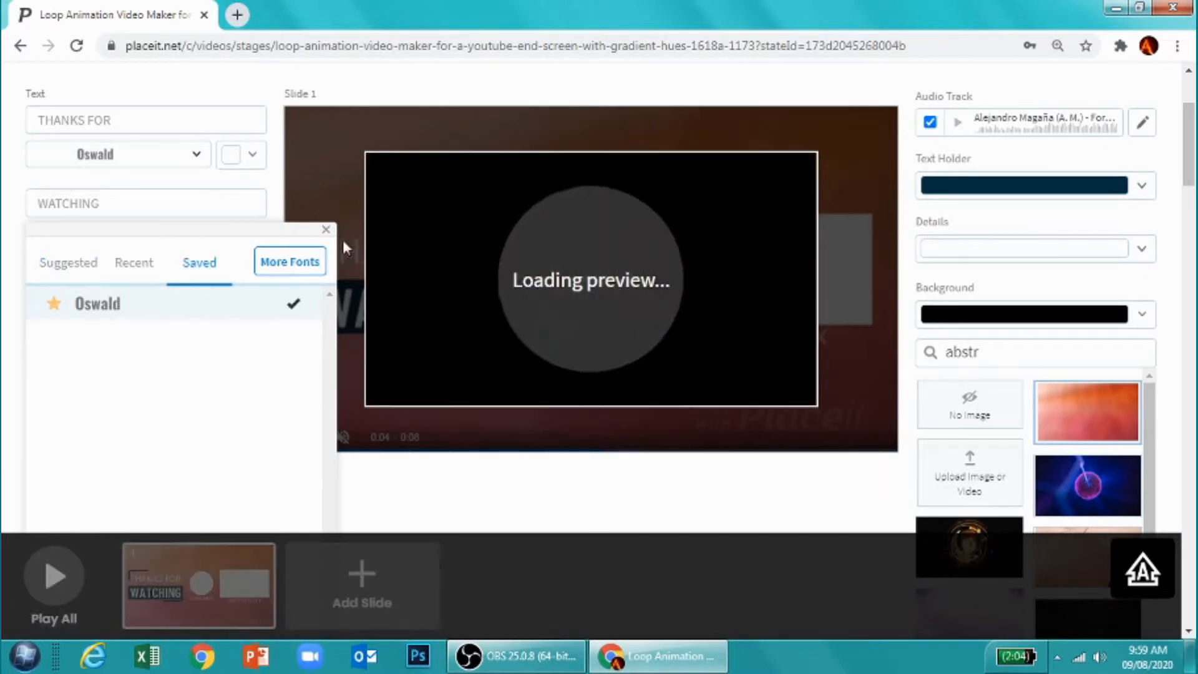
left_click(326, 231)
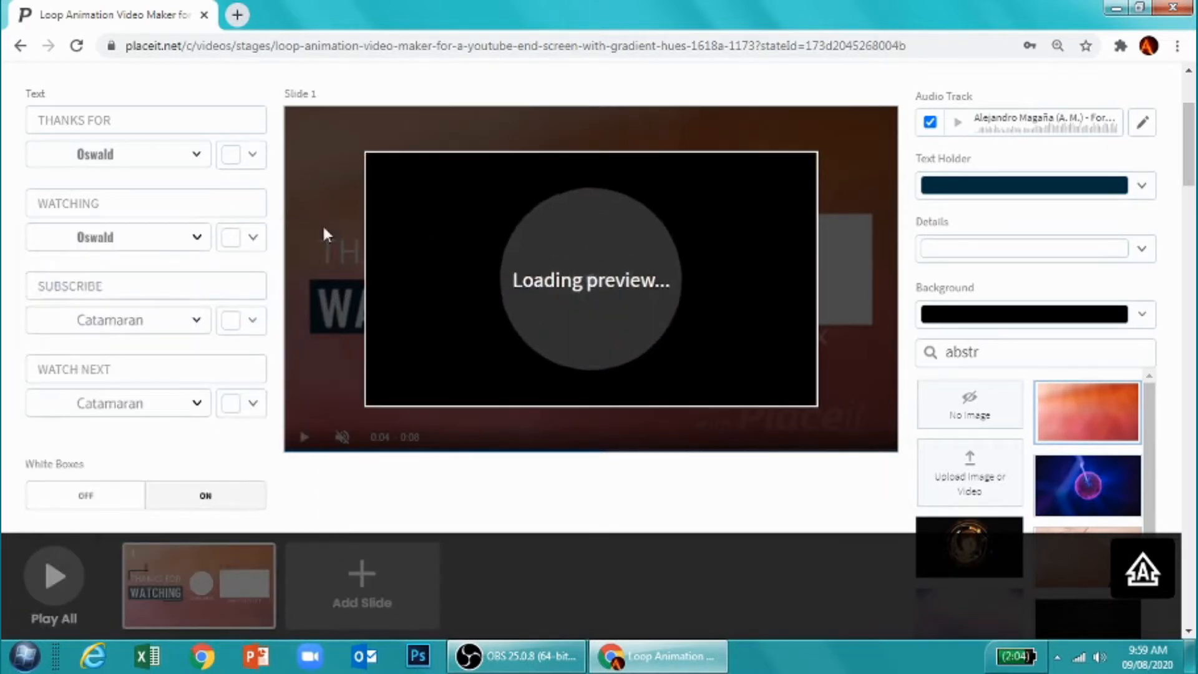
Change the font of the SUBSCRIBE text to the saved font Oswald
left_click(196, 322)
left_click(212, 363)
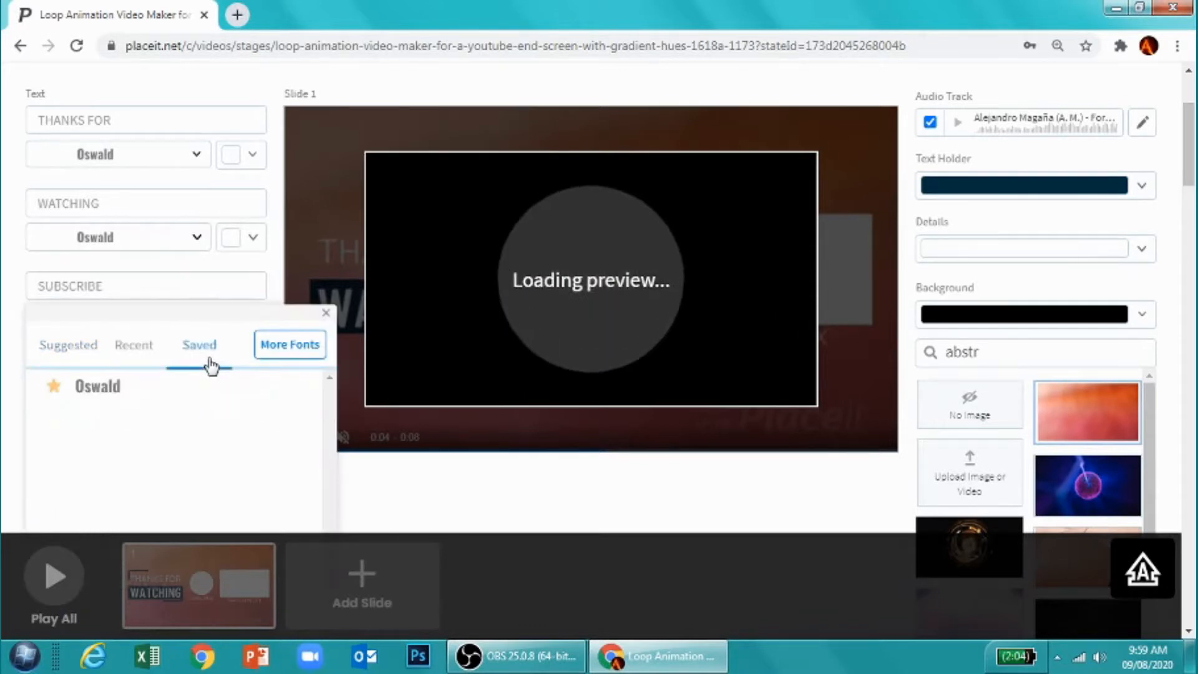
left_click(116, 392)
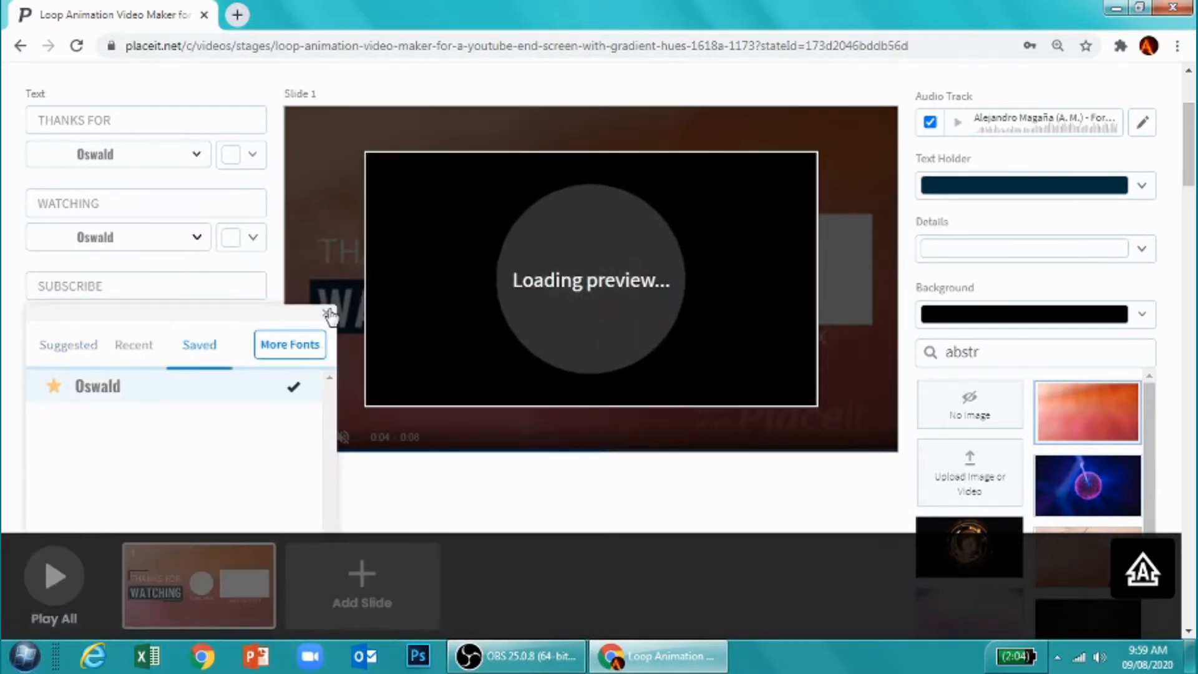
left_click(326, 312)
Change the font of the WATCH NEXT text to the saved font Oswald
left_click(196, 404)
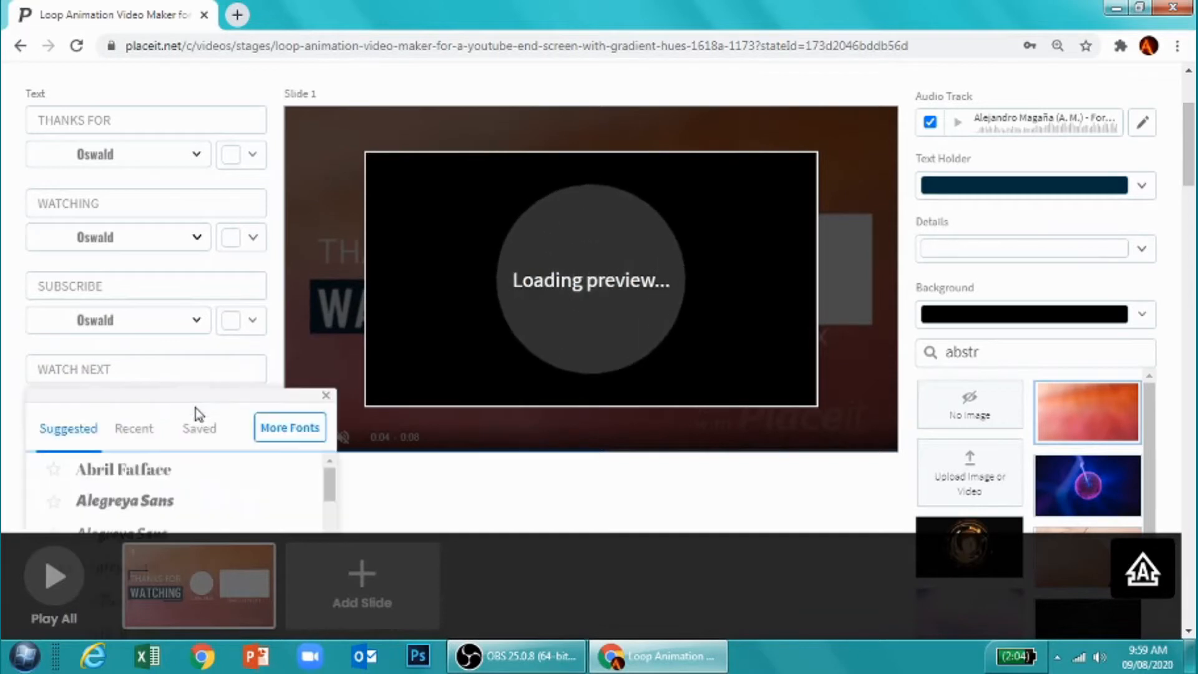
left_click(197, 433)
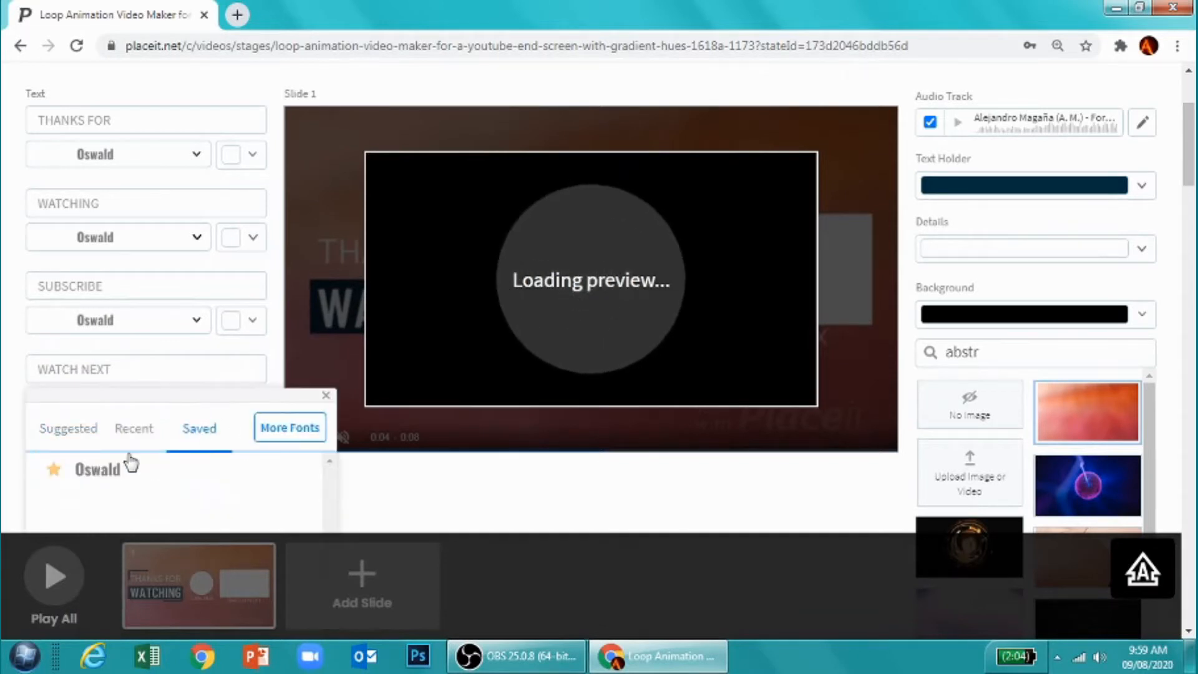
left_click(118, 470)
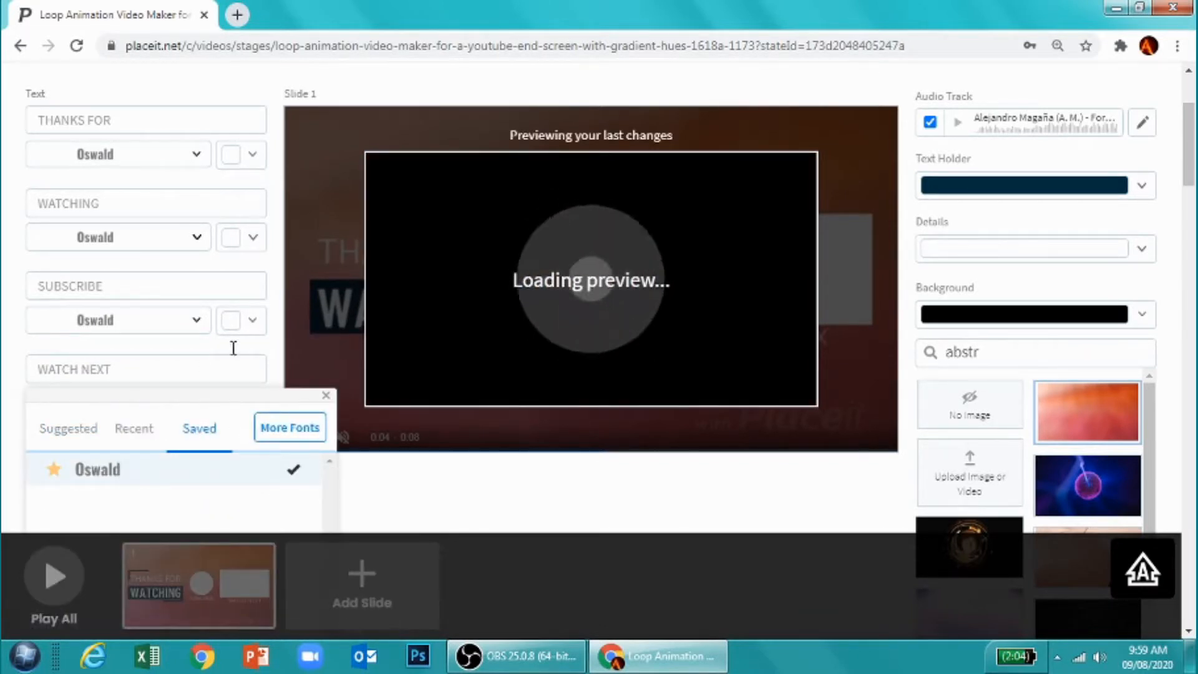
left_click(326, 397)
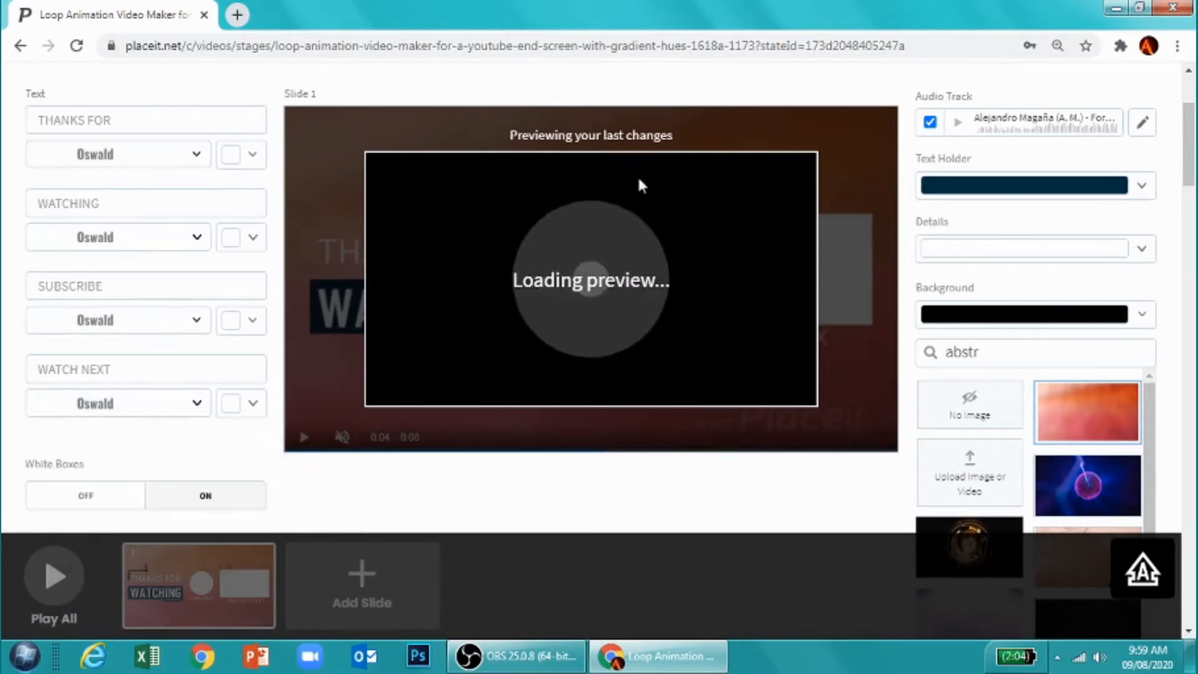
scroll(1178, 139, "down", 2)
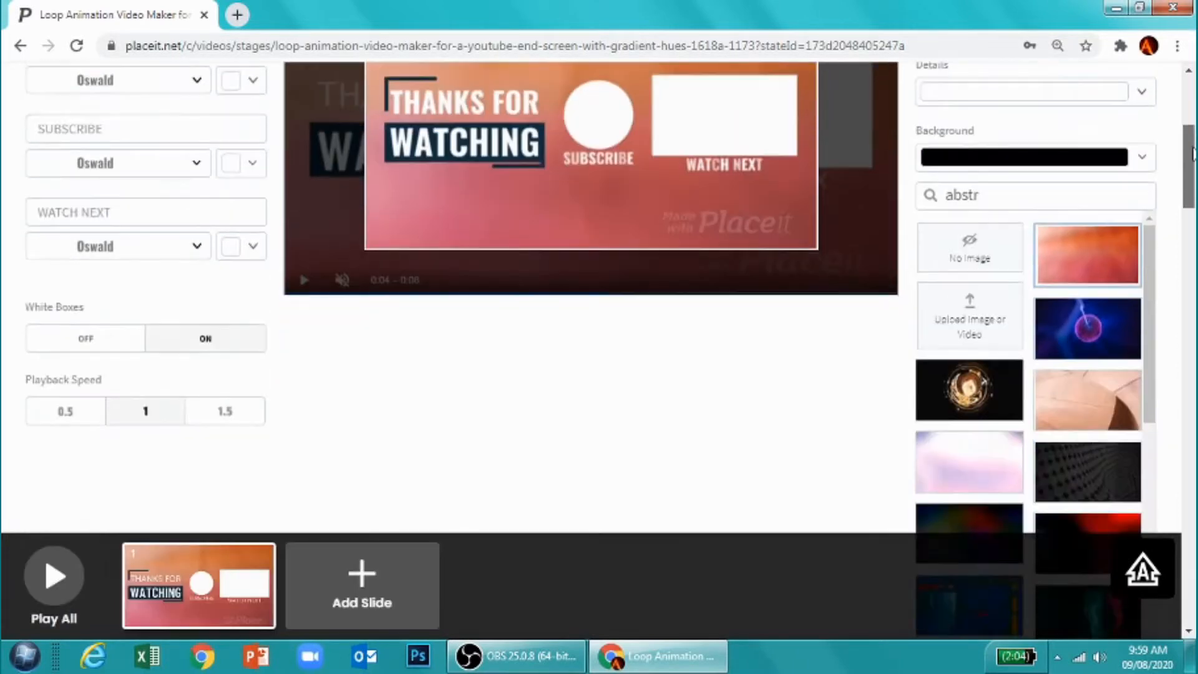
Switch the White Boxes off to preview the slide without them and switch them back on
scroll(1167, 140, "up", 2)
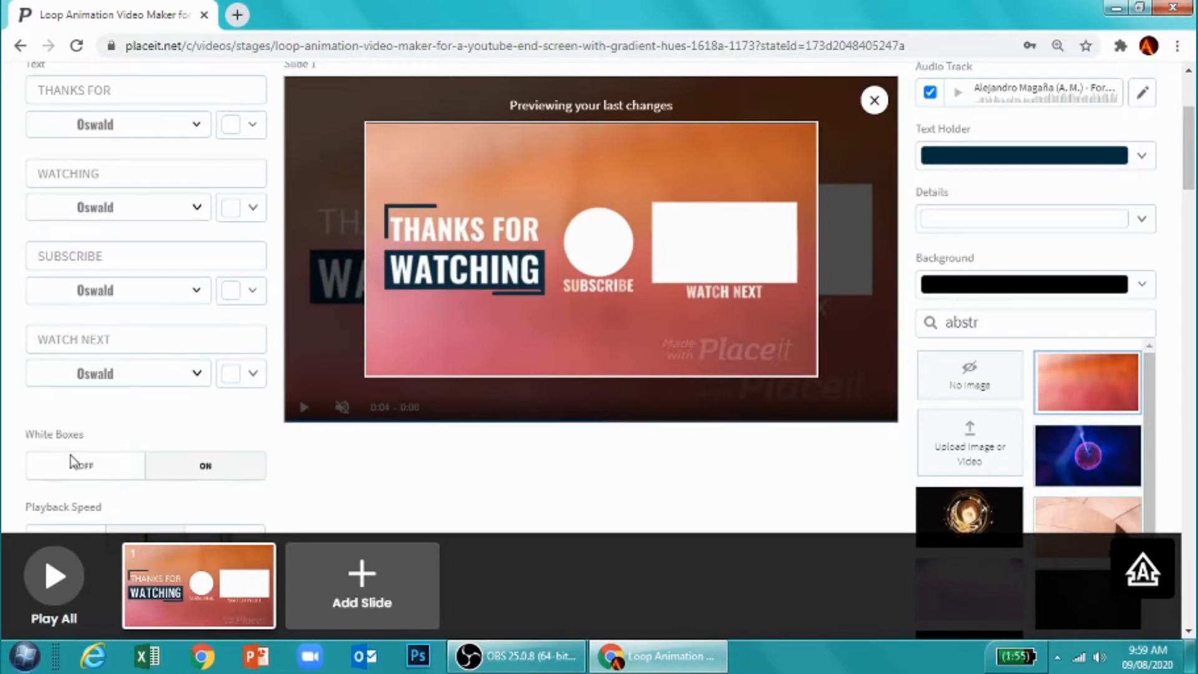
left_click(86, 479)
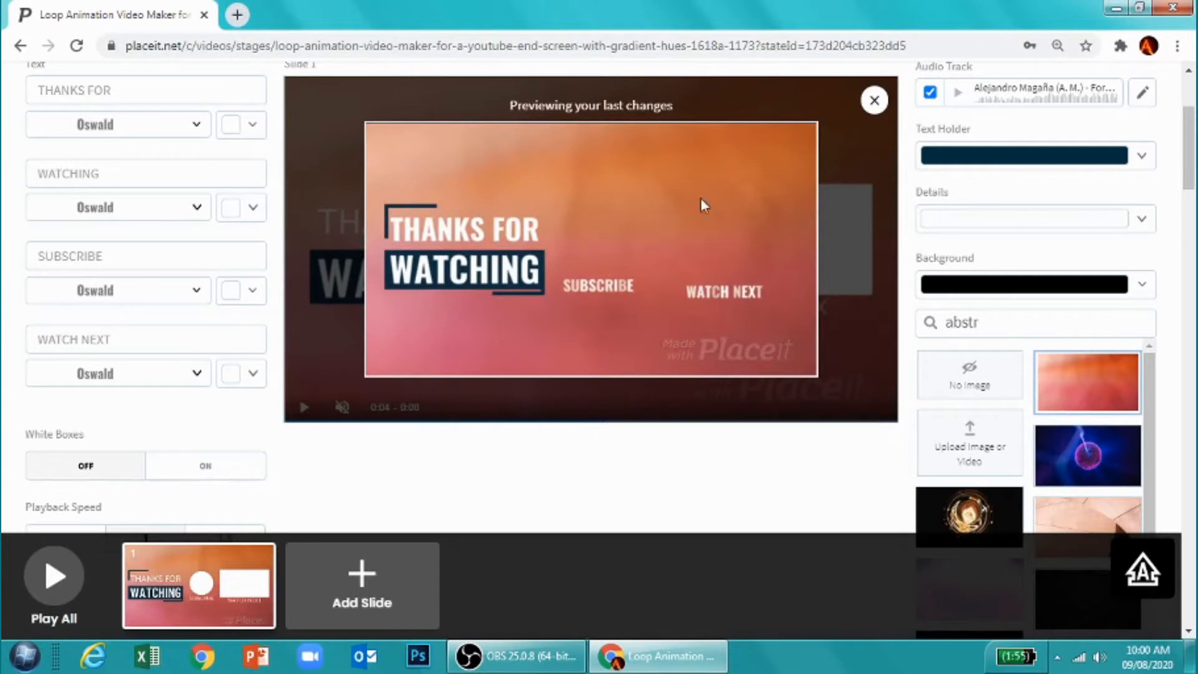
left_click(203, 472)
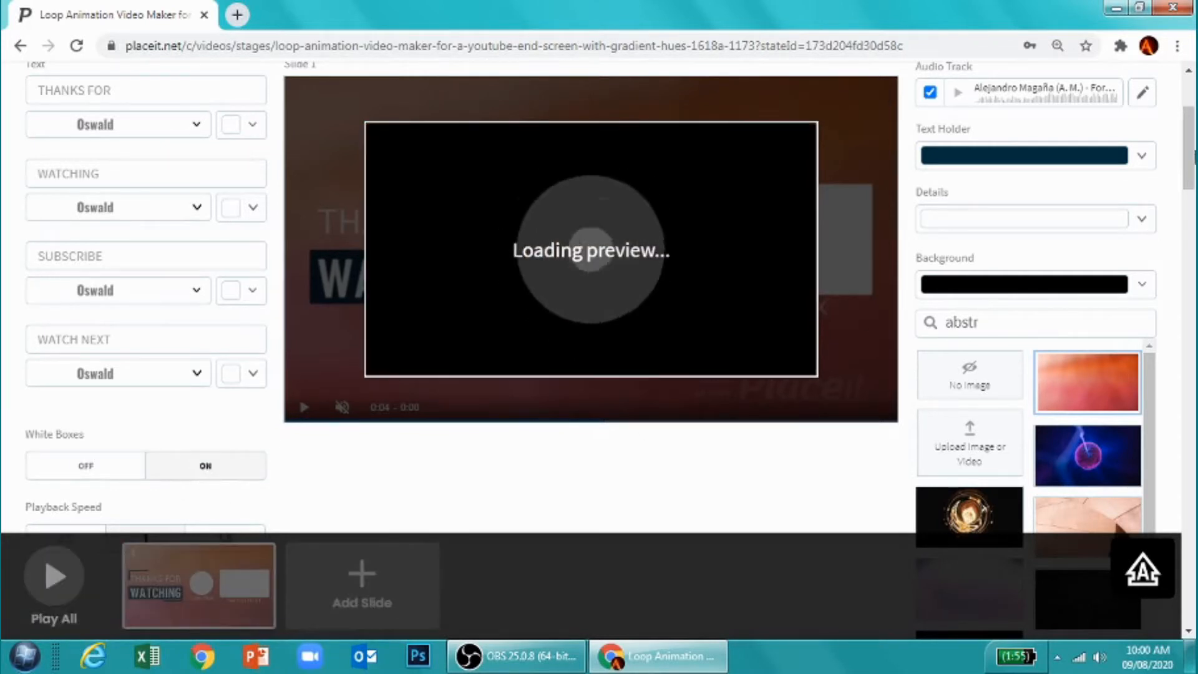
Examine the slide preview together with the playback speed, audio track, colour and background image options
scroll(599, 349, "down", 4)
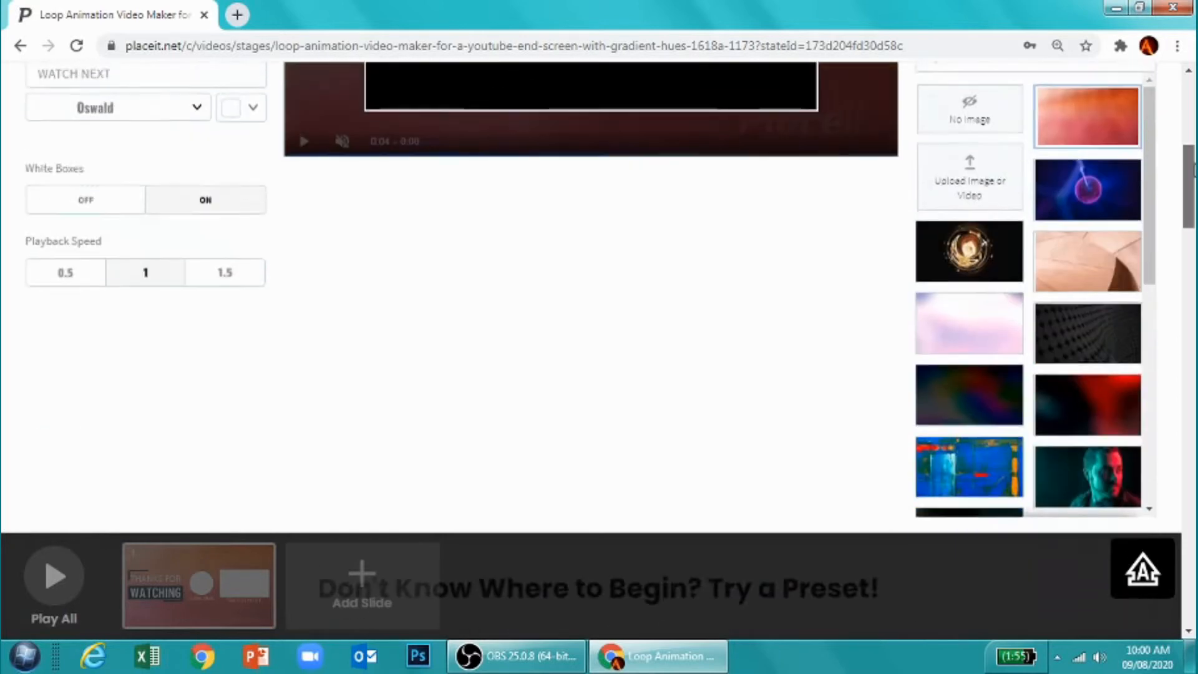
scroll(599, 350, "up", 1)
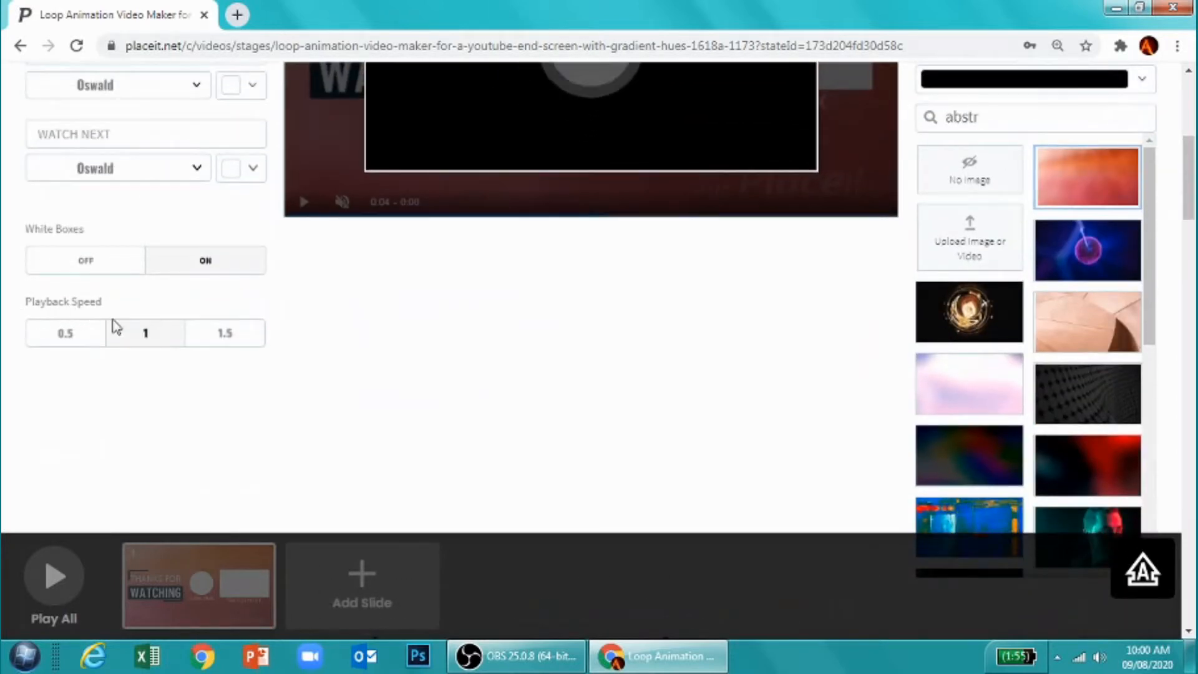
scroll(975, 256, "up", 3)
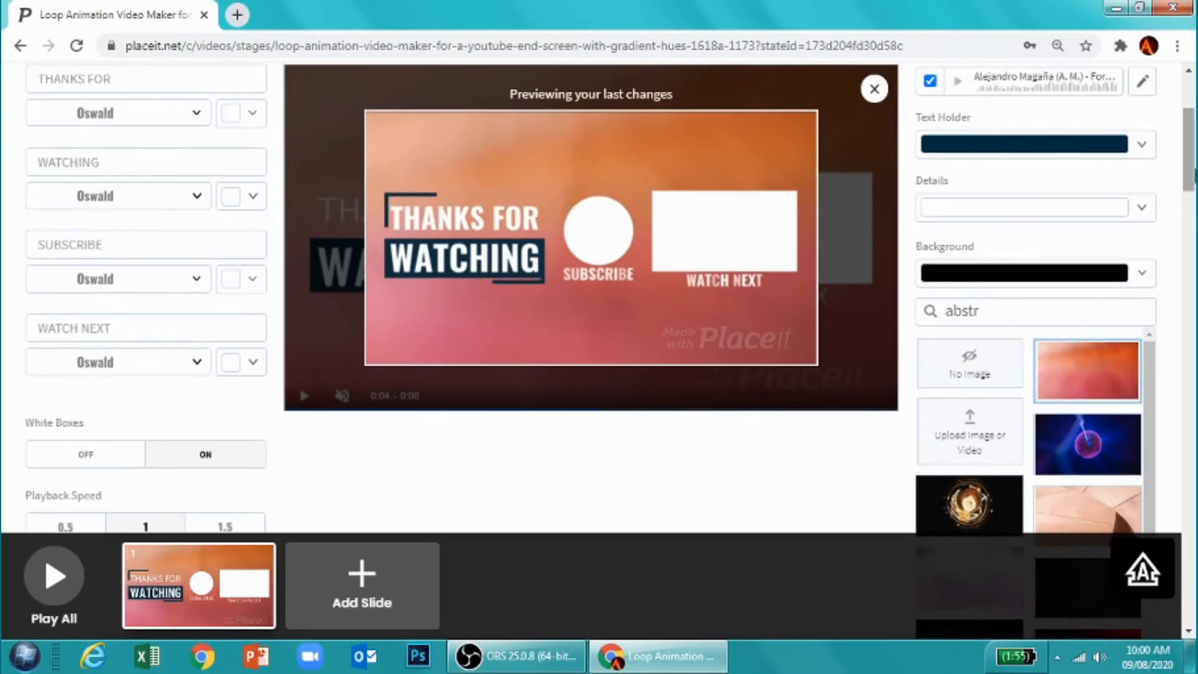
scroll(1093, 178, "up", 3)
scroll(1094, 178, "down", 2)
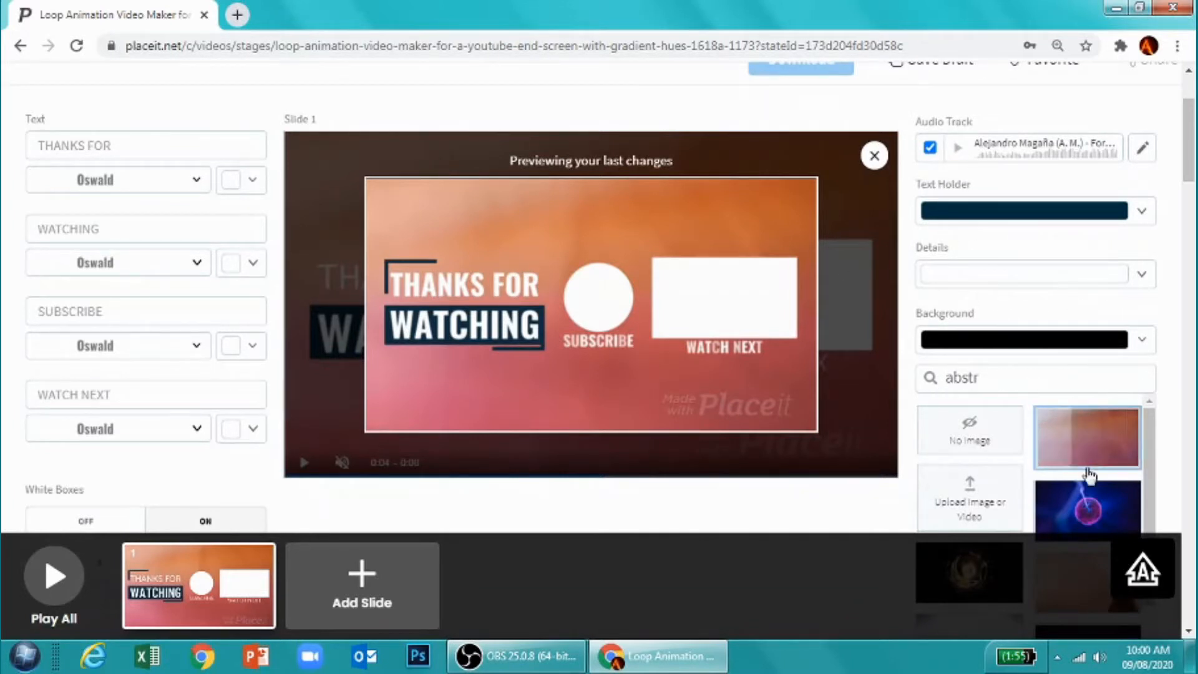
mouse_move(1194, 131)
left_mouse_down()
mouse_move(1194, 200)
mouse_move(1194, 133)
left_mouse_up()
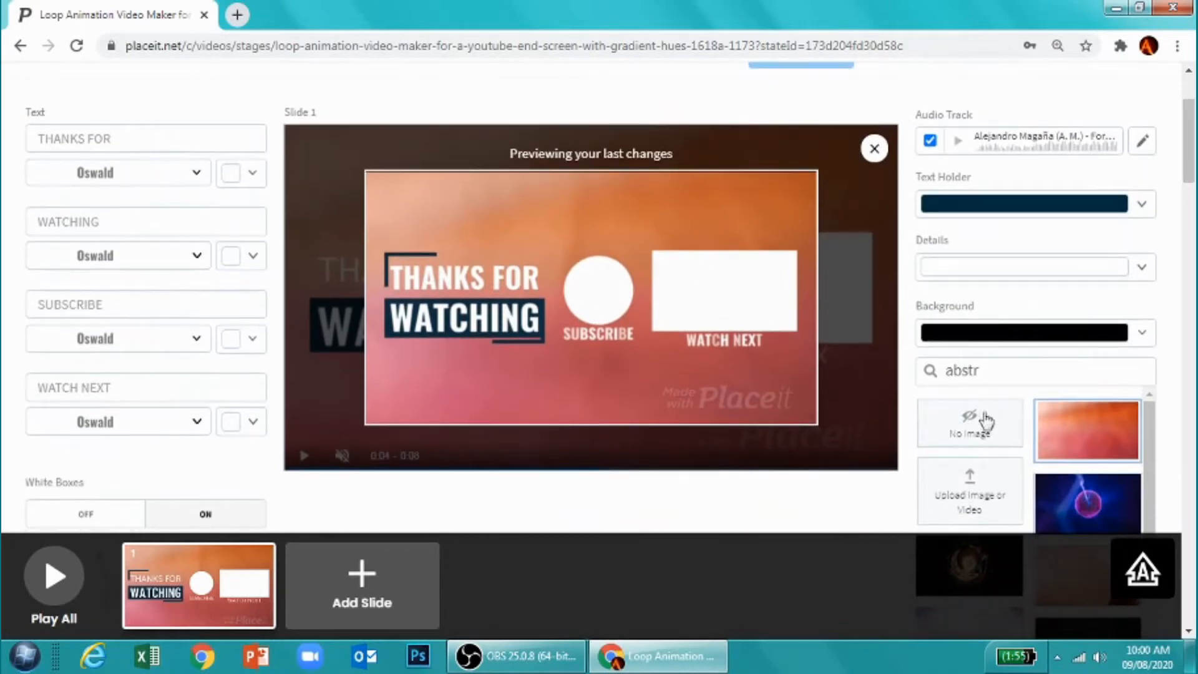
scroll(1058, 210, "down", 3)
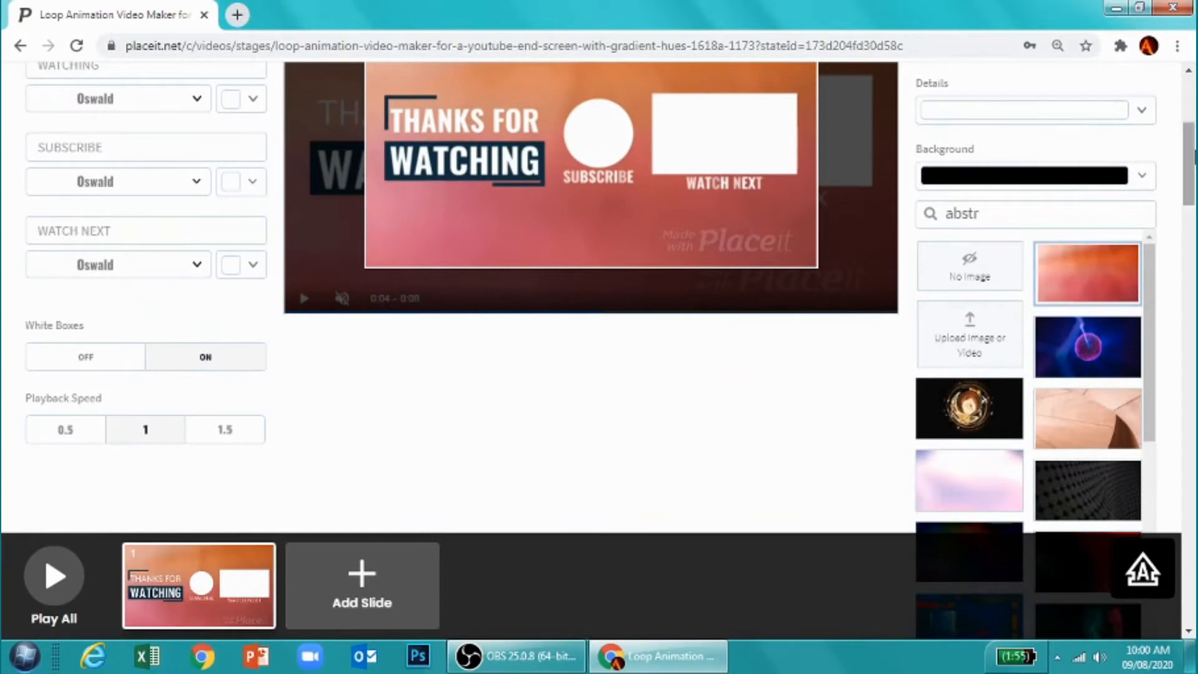
mouse_move(1194, 164)
left_mouse_down()
mouse_move(1195, 215)
mouse_move(1193, 143)
left_mouse_up()
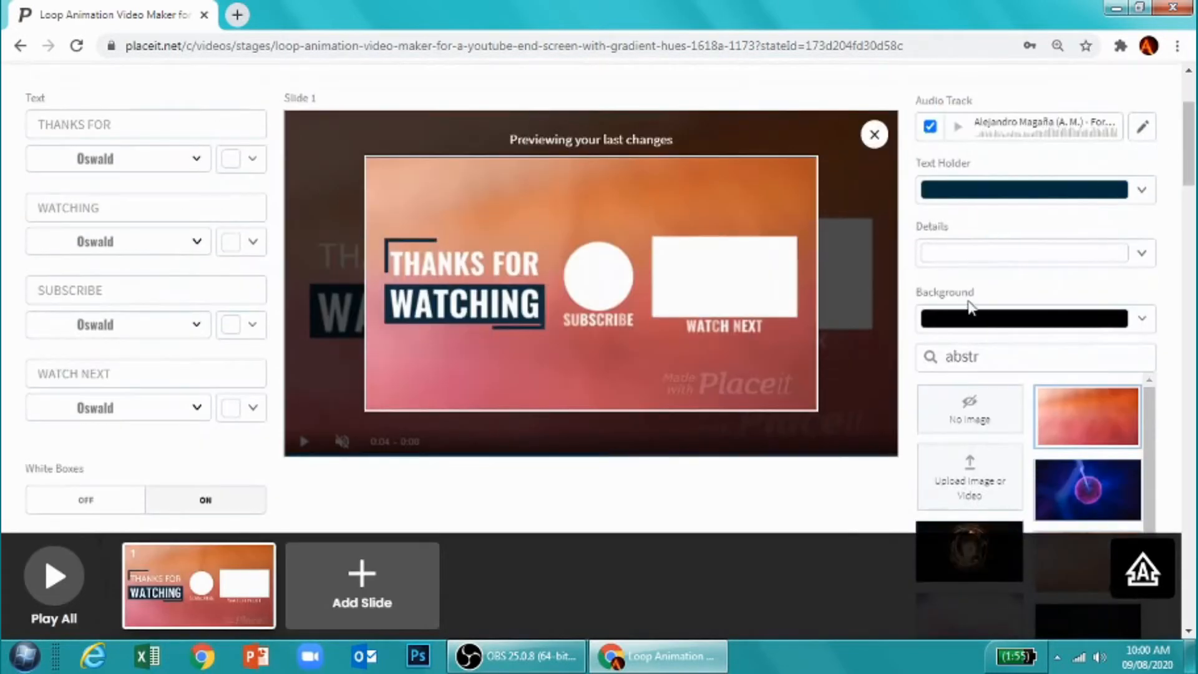
Replace the background search term with SCIENTIST and look through the matching images
left_click_drag(982, 358, 827, 382)
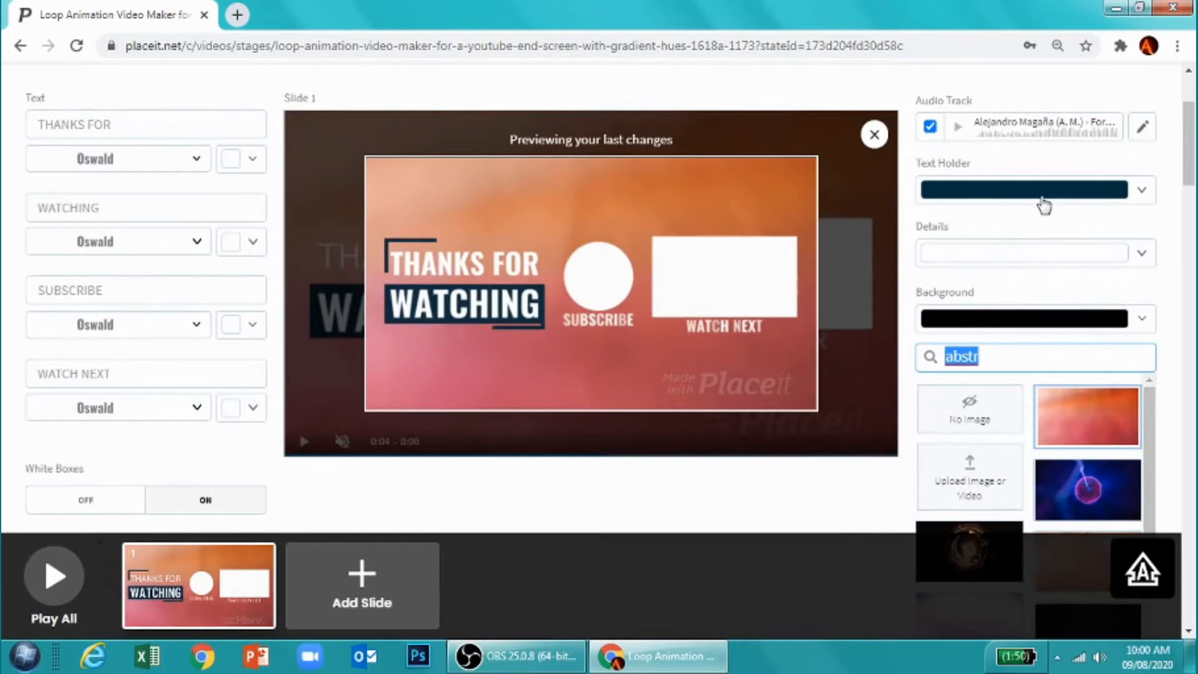
type("SCIE")
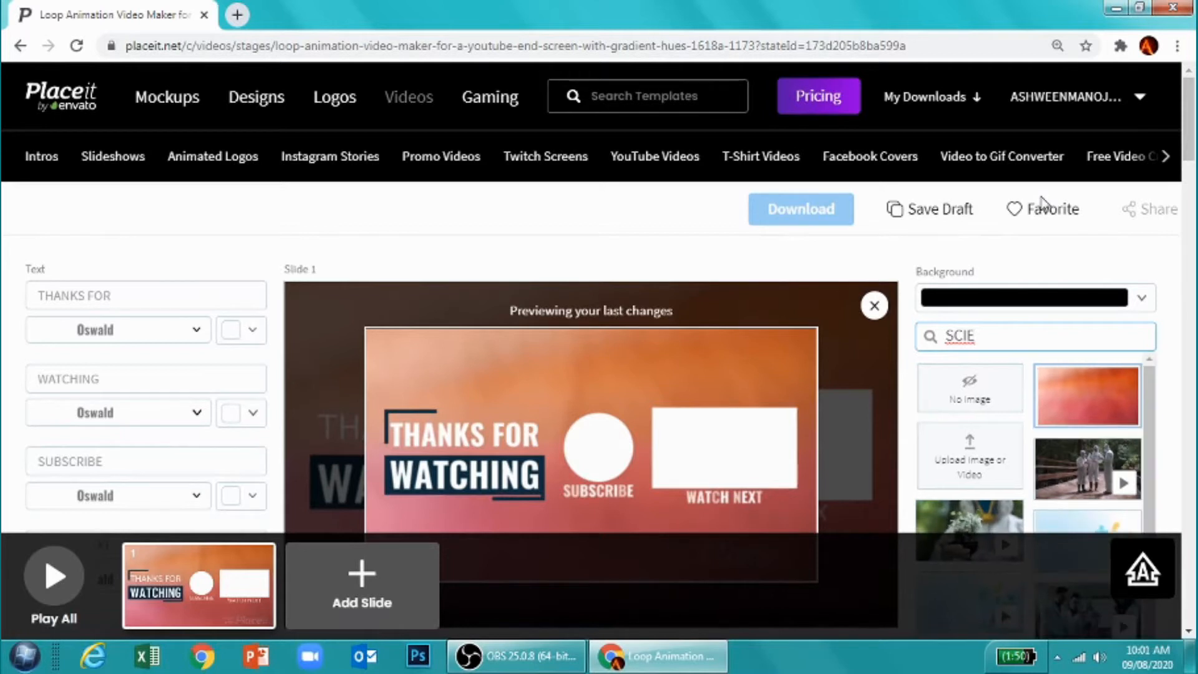
type("NR")
key("BackSpace")
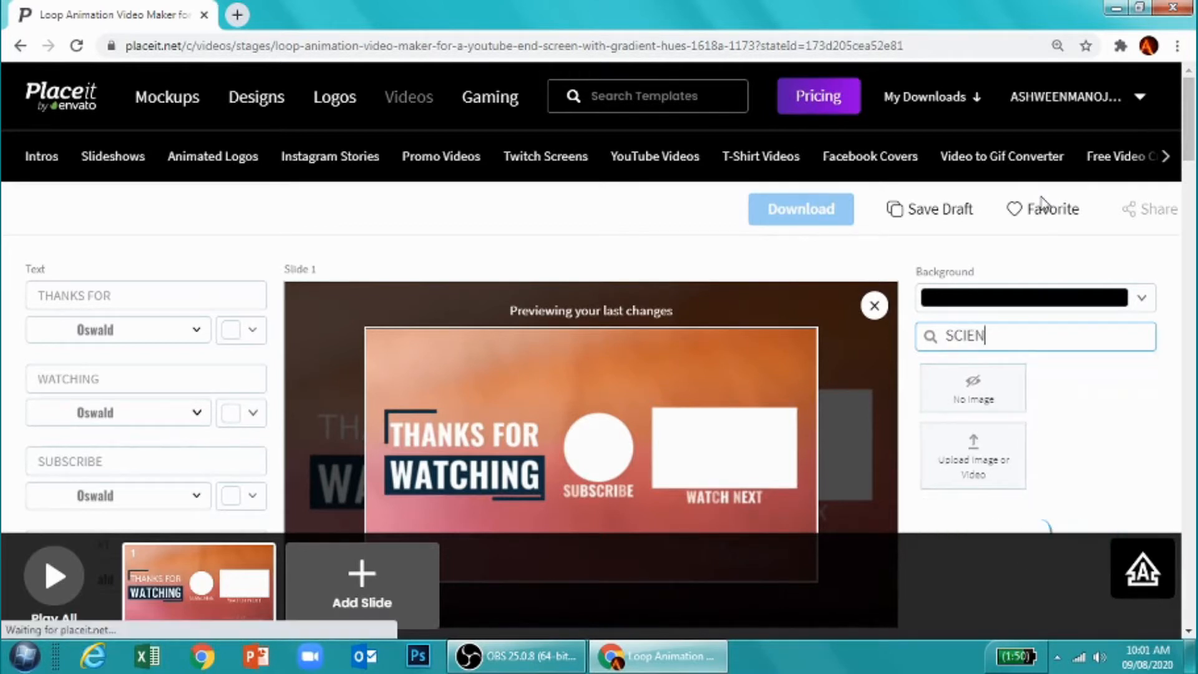
type("TIST")
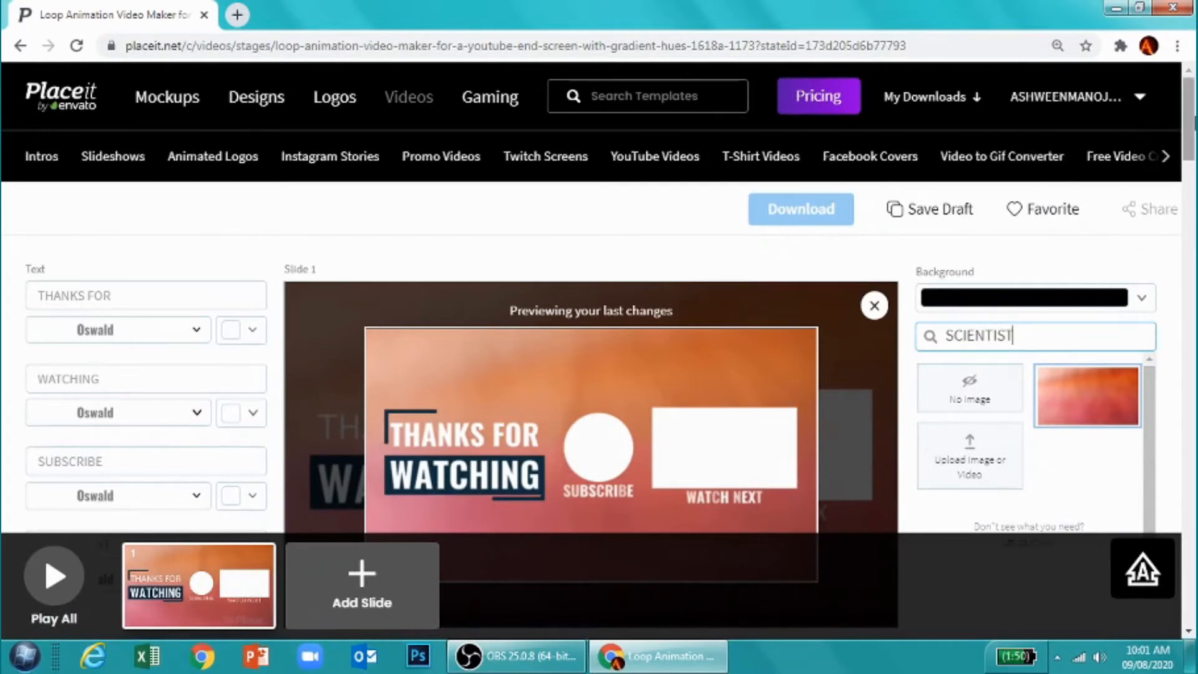
scroll(1150, 197, "down", 5)
scroll(1059, 247, "up", 5)
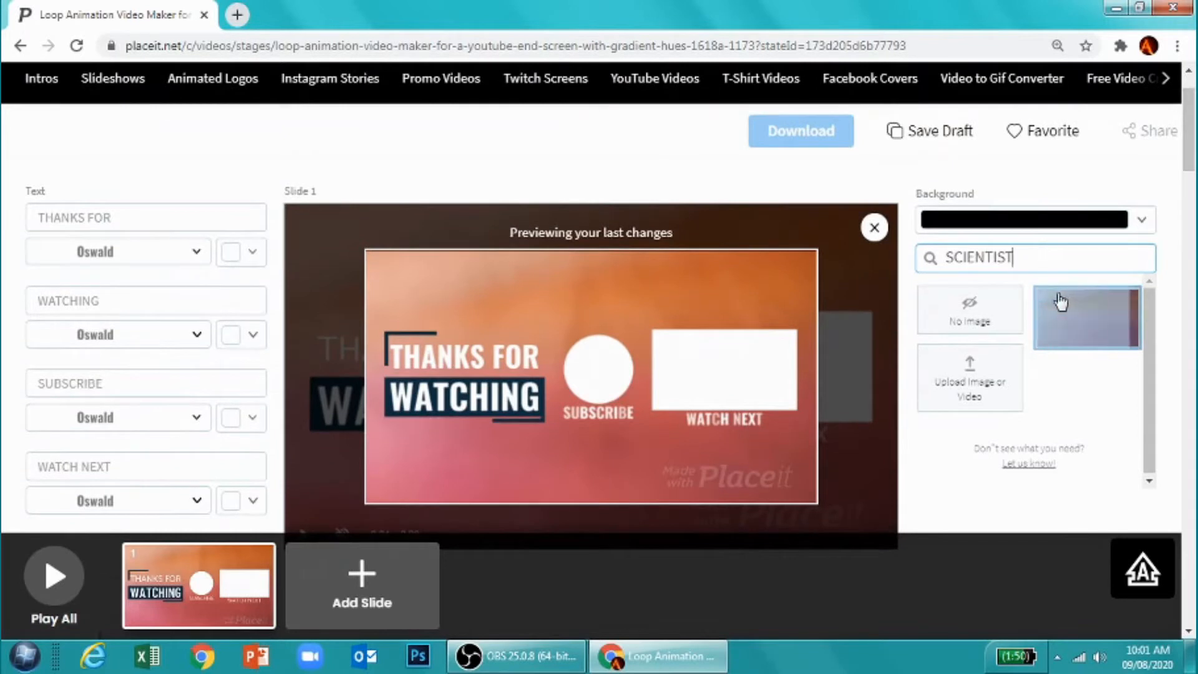
Clear the background search term and choose the dark programming-code image as the slide's background
key("BackSpace")
key("BackSpace")
key("BackSpace")
key("BackSpace")
key("BackSpace")
key("BackSpace")
key("BackSpace")
key("BackSpace")
key("BackSpace")
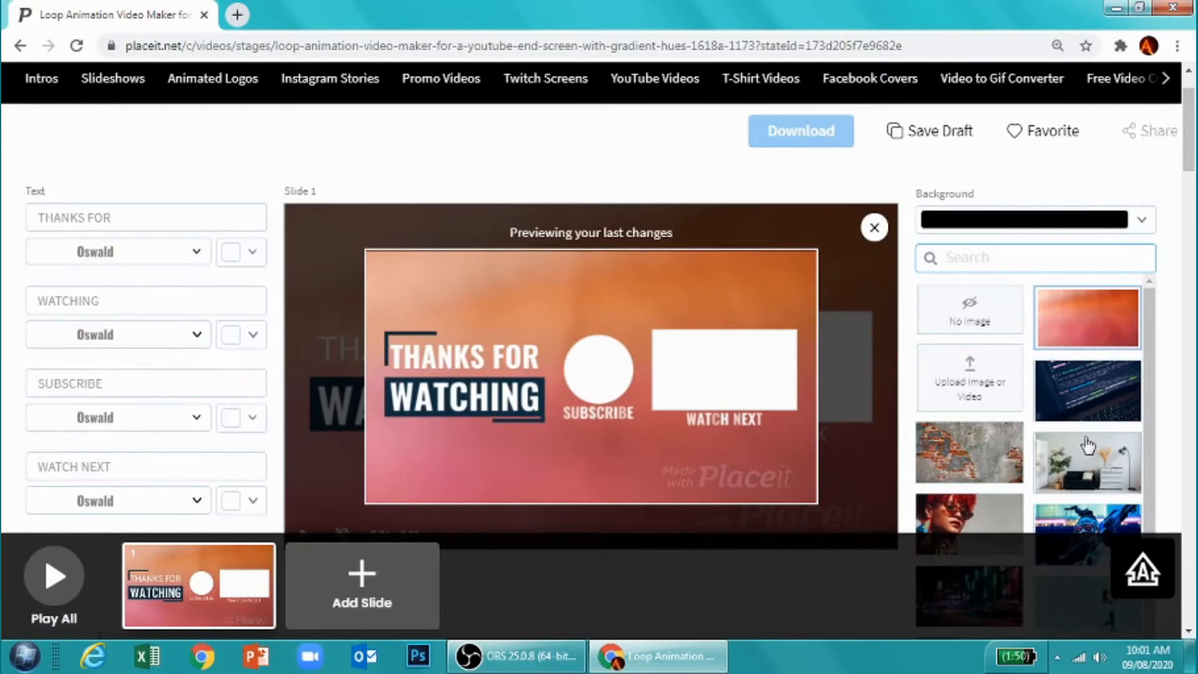
left_click(1096, 402)
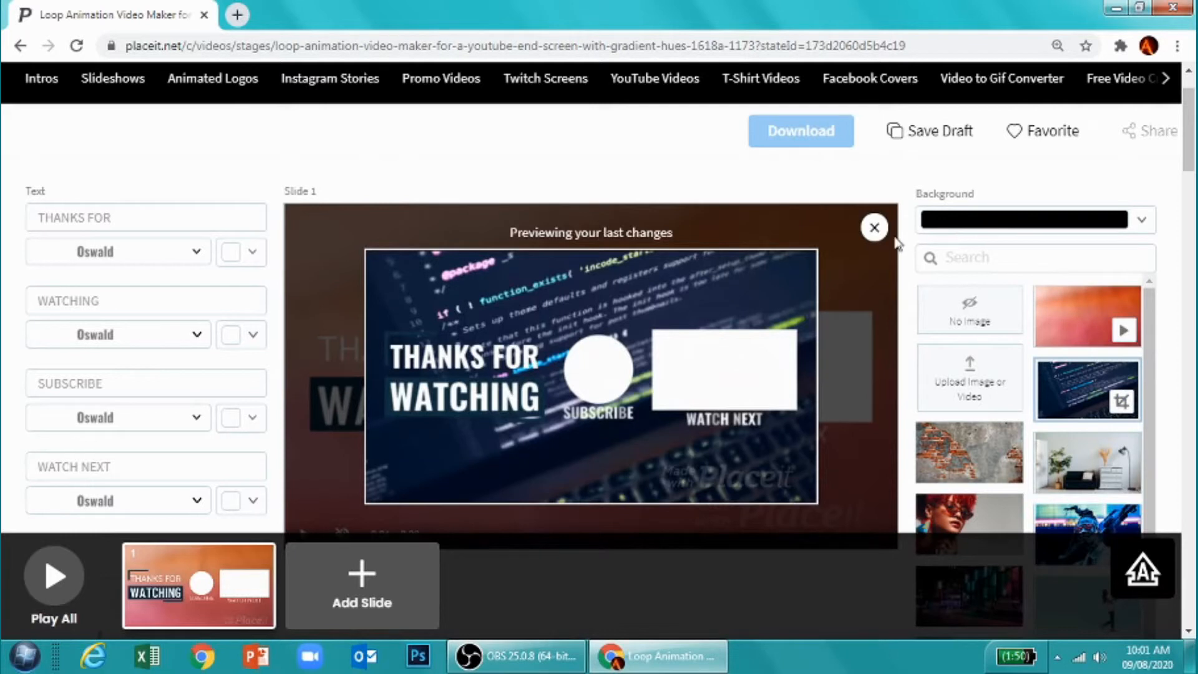
Close the change preview, update the slide with the new background and review its animation
left_click(874, 229)
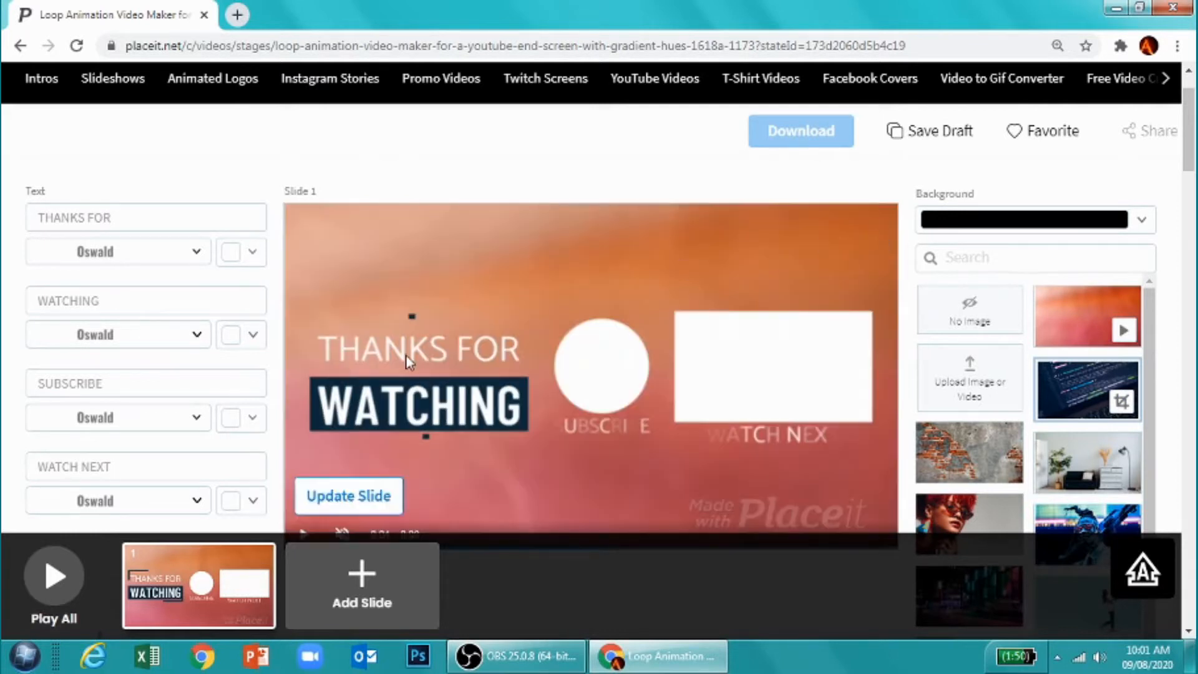
left_click(336, 509)
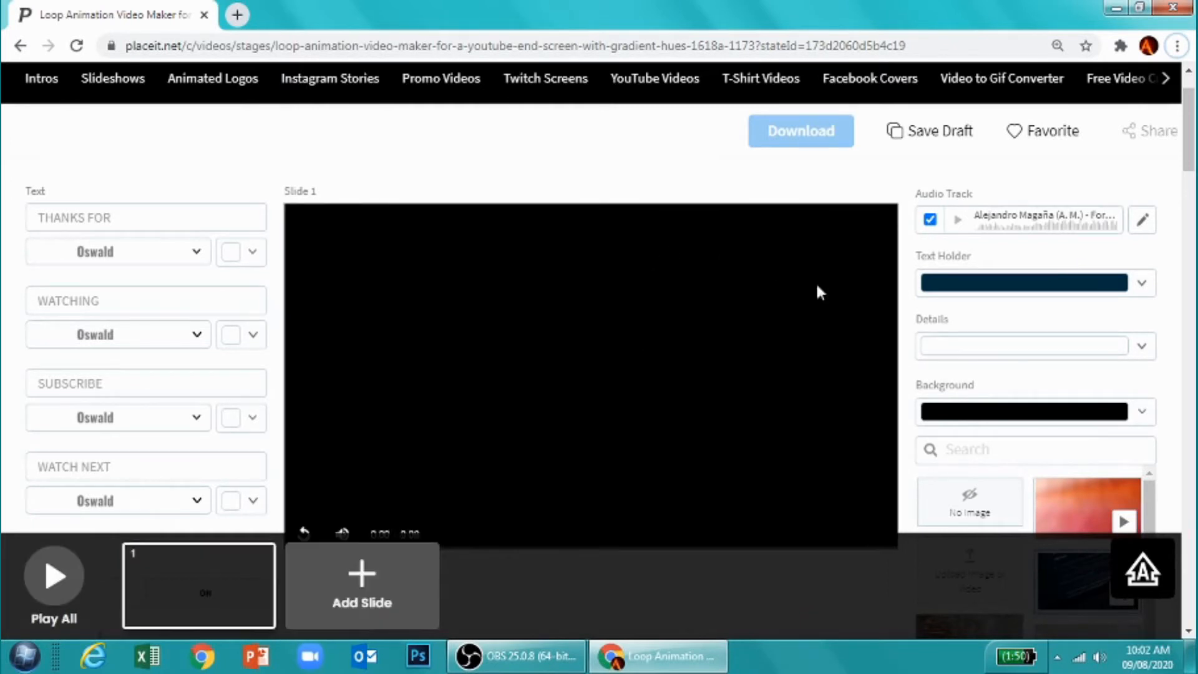
mouse_move(1188, 117)
left_mouse_down()
mouse_move(1188, 146)
mouse_move(1188, 130)
left_mouse_up()
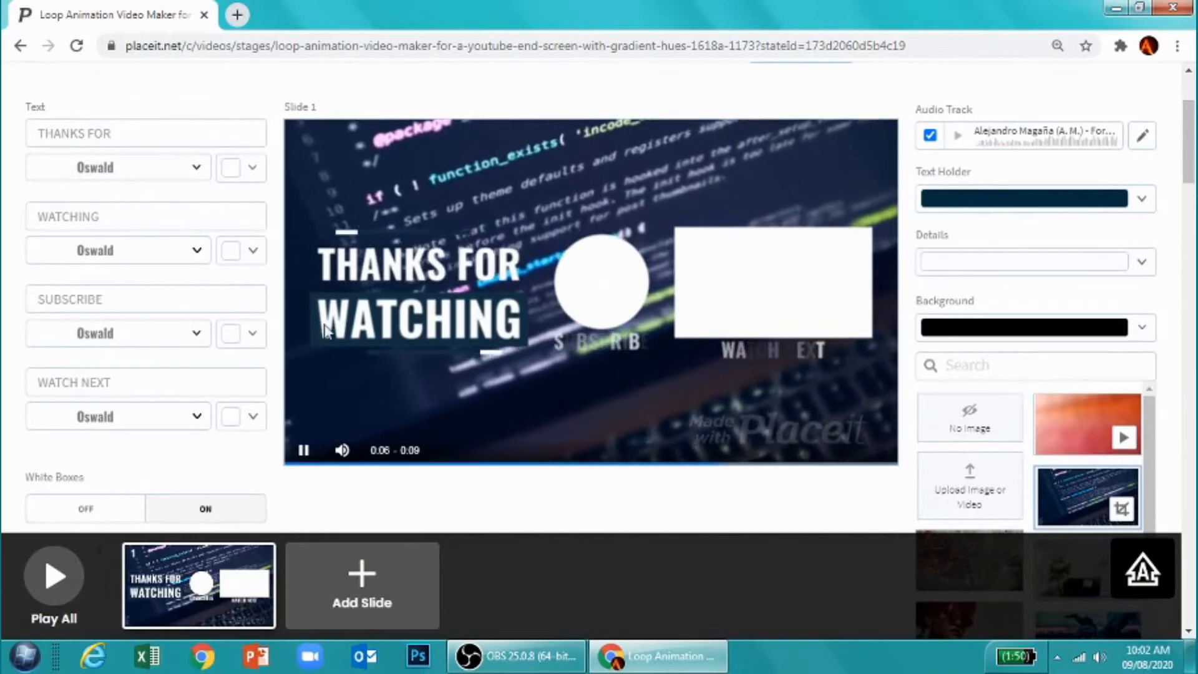
scroll(329, 332, "down", 3)
scroll(383, 365, "up", 7)
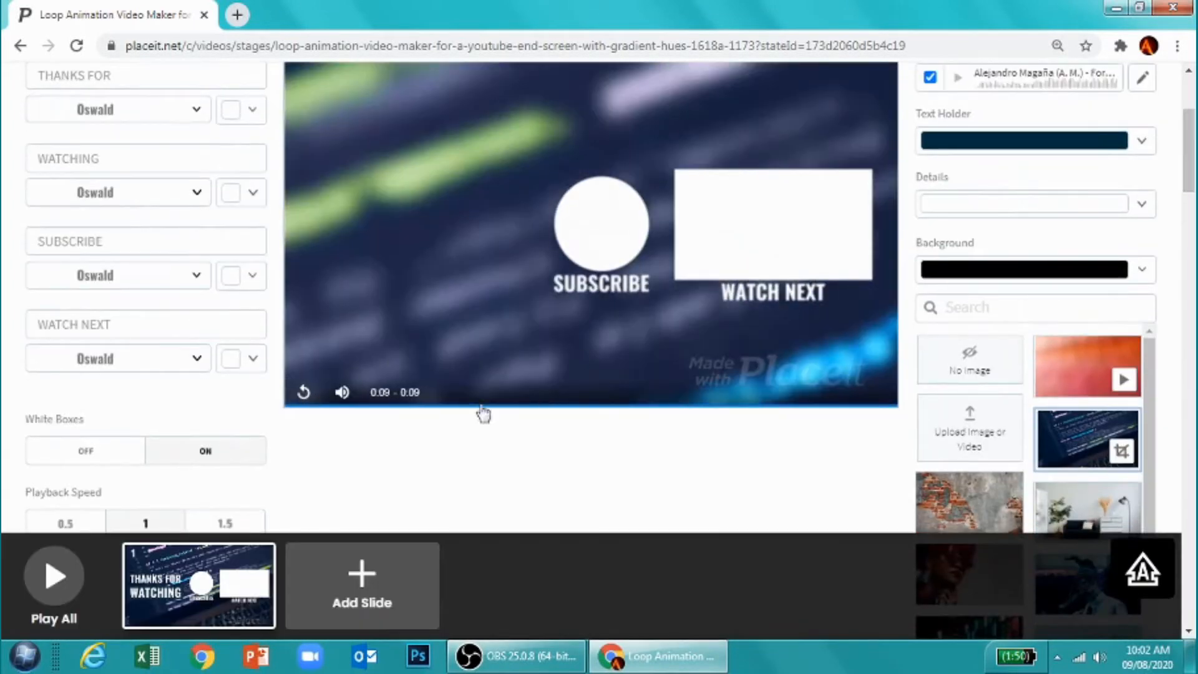
Set the Text Holder colour to the bright blue default swatch
left_click(1141, 143)
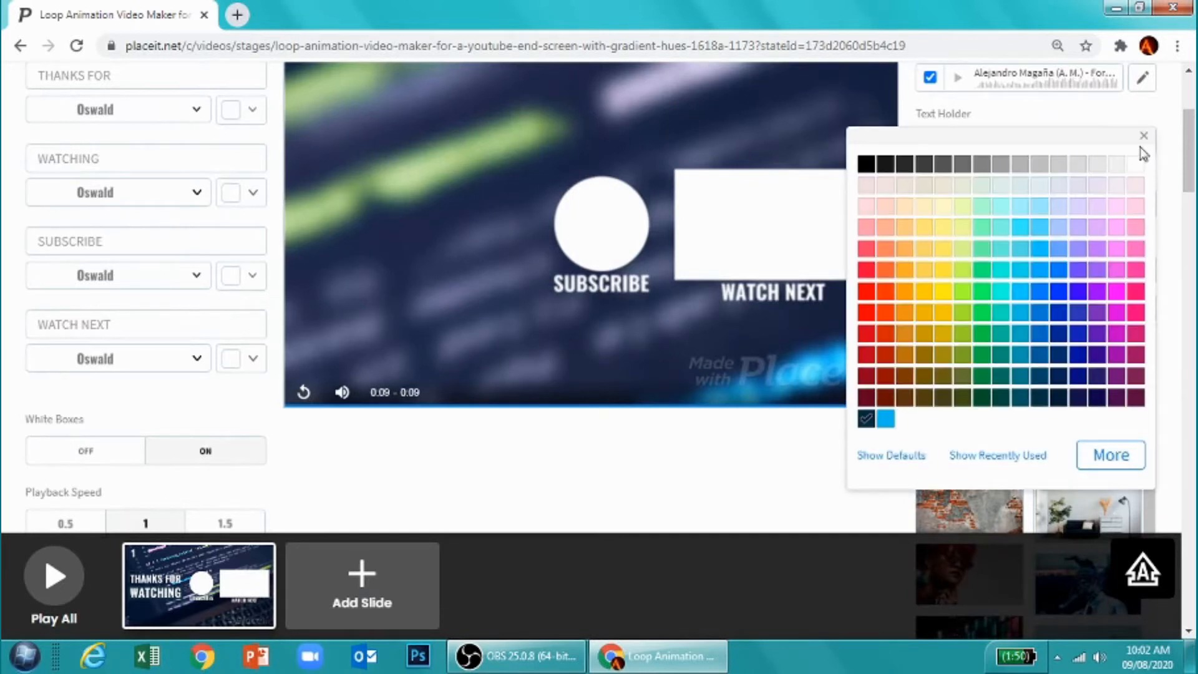
left_click(884, 421)
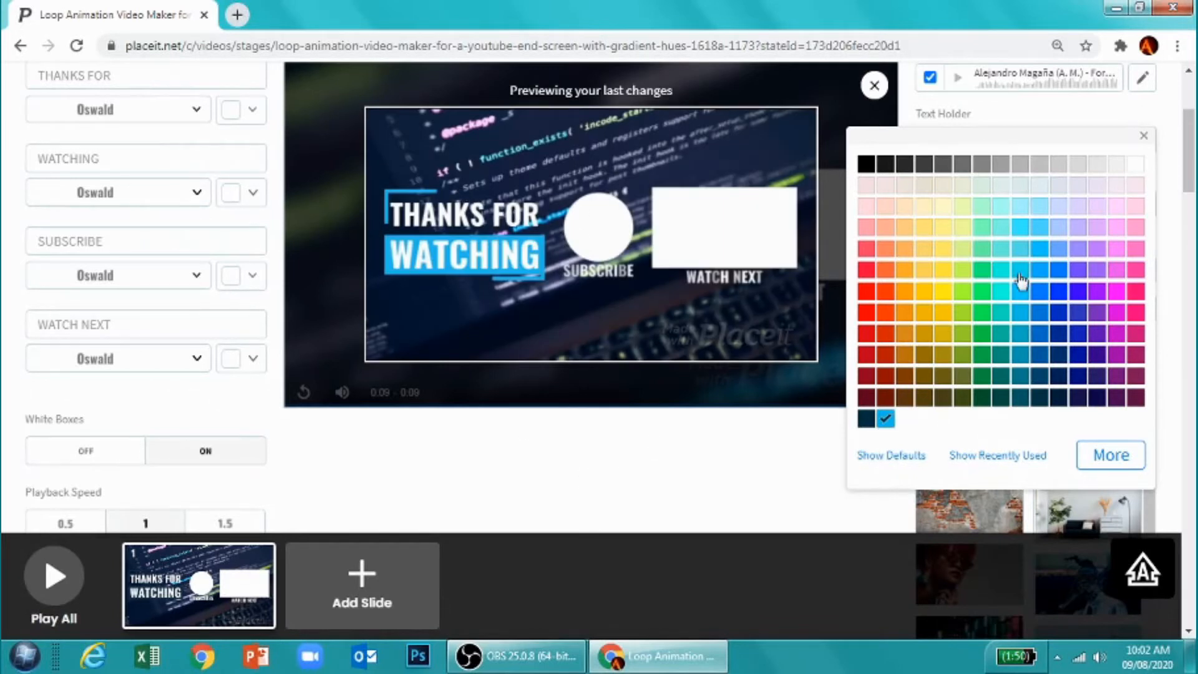
left_click(1146, 138)
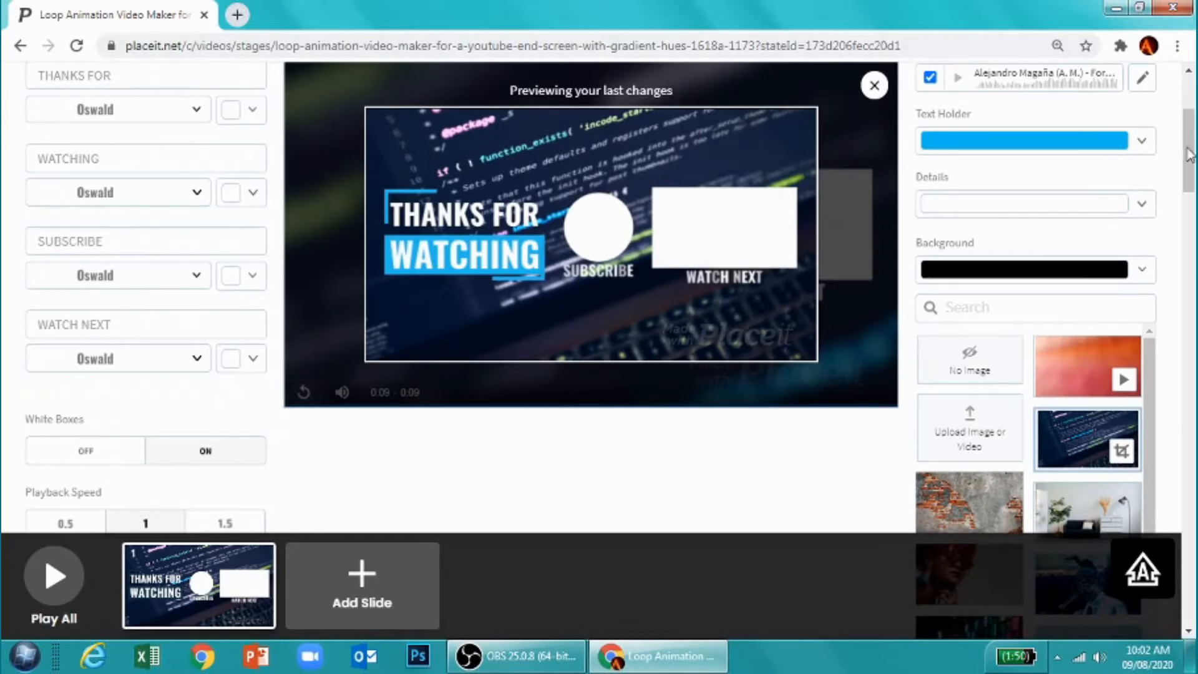
Turn off the audio track for the end screen video
left_click_drag(1190, 154, 1191, 174)
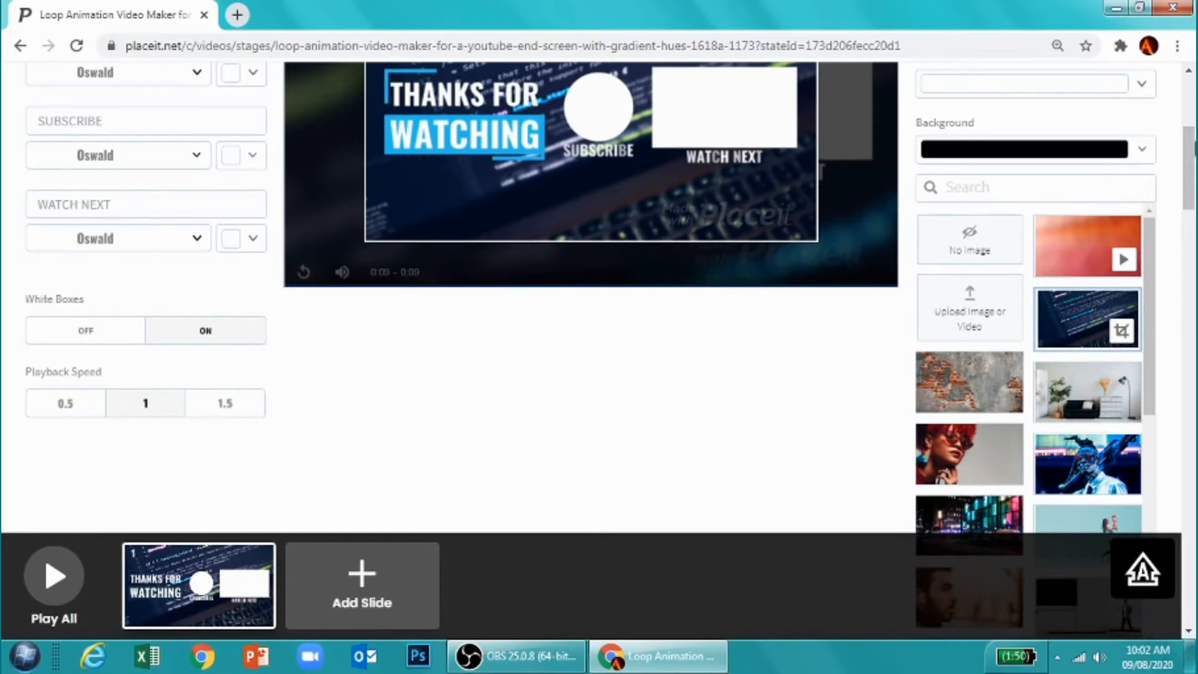
left_click_drag(1191, 153, 1190, 120)
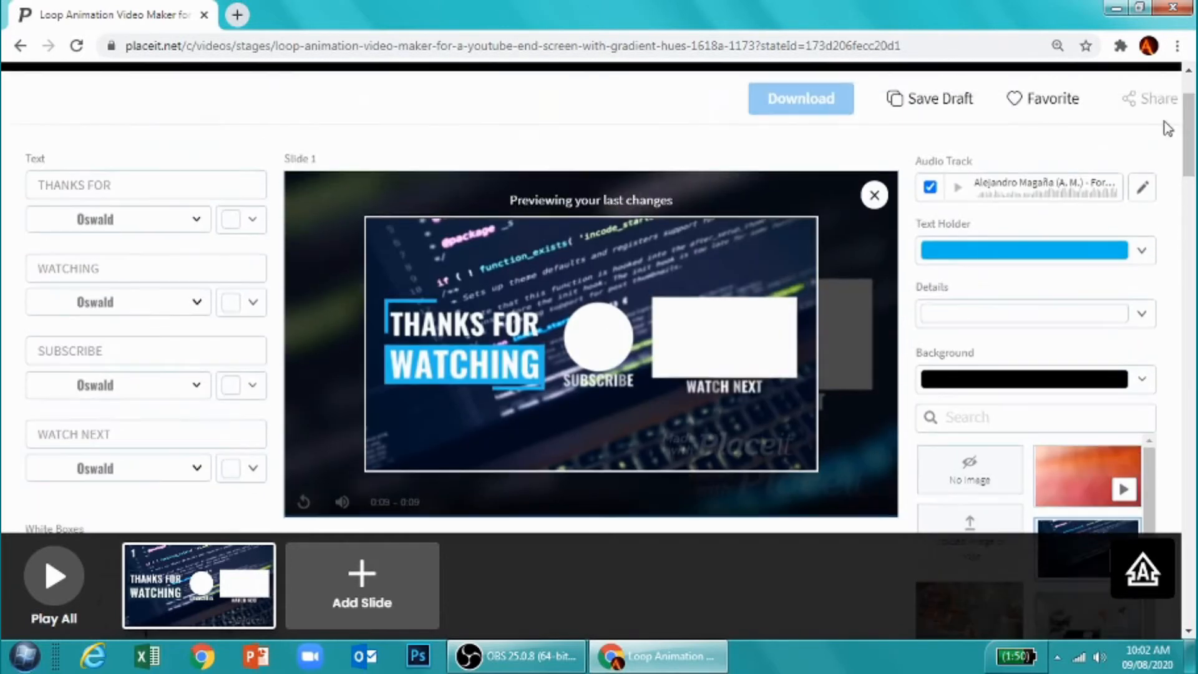
left_click(930, 186)
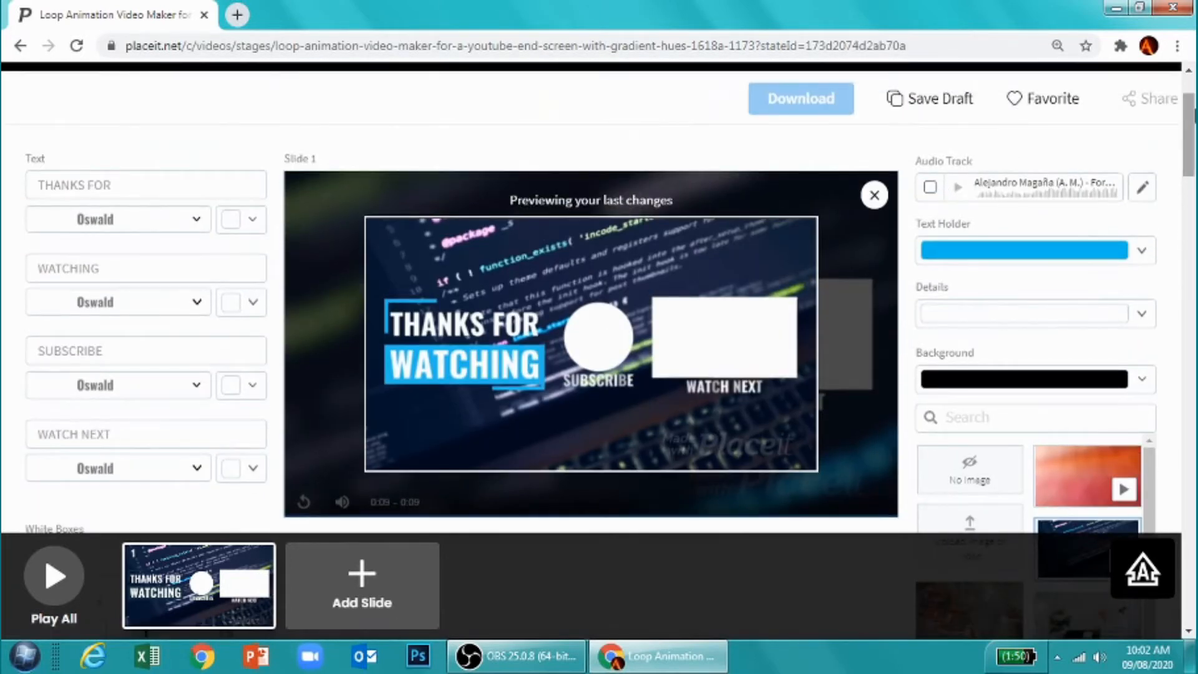
Check the White Boxes and Playback Speed settings and close the preview of the last changes
left_click_drag(1191, 120, 1191, 134)
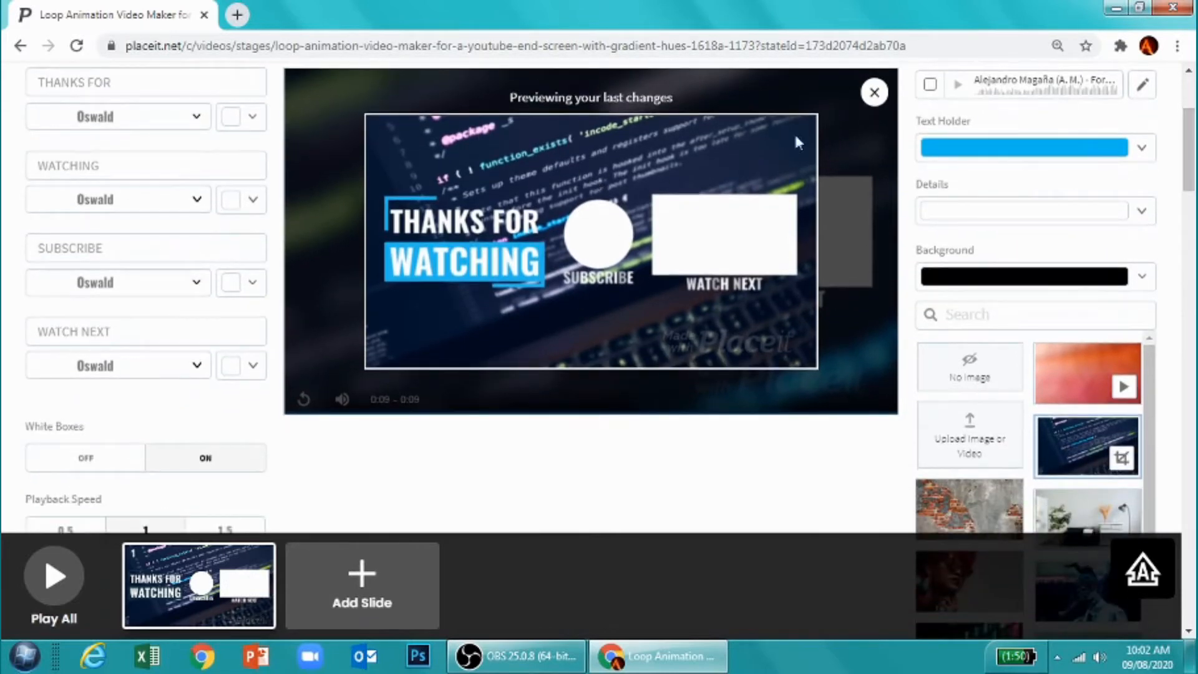
left_click_drag(1191, 143, 1191, 172)
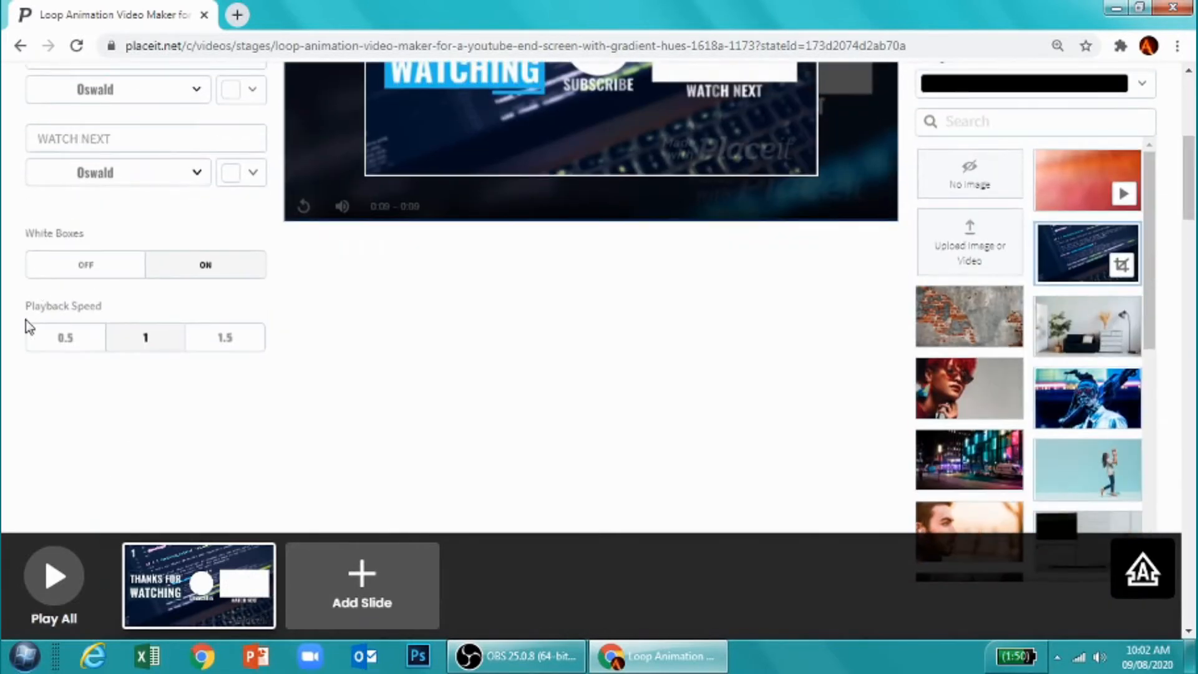
left_click_drag(1190, 189, 1190, 140)
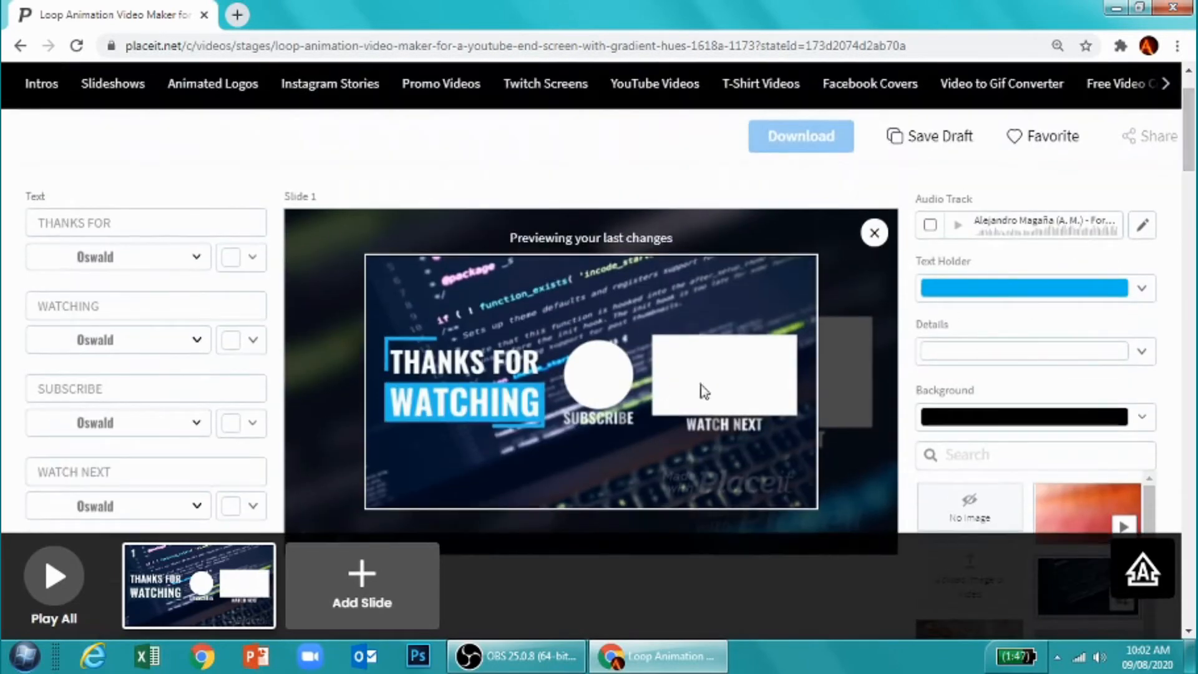
left_click(875, 232)
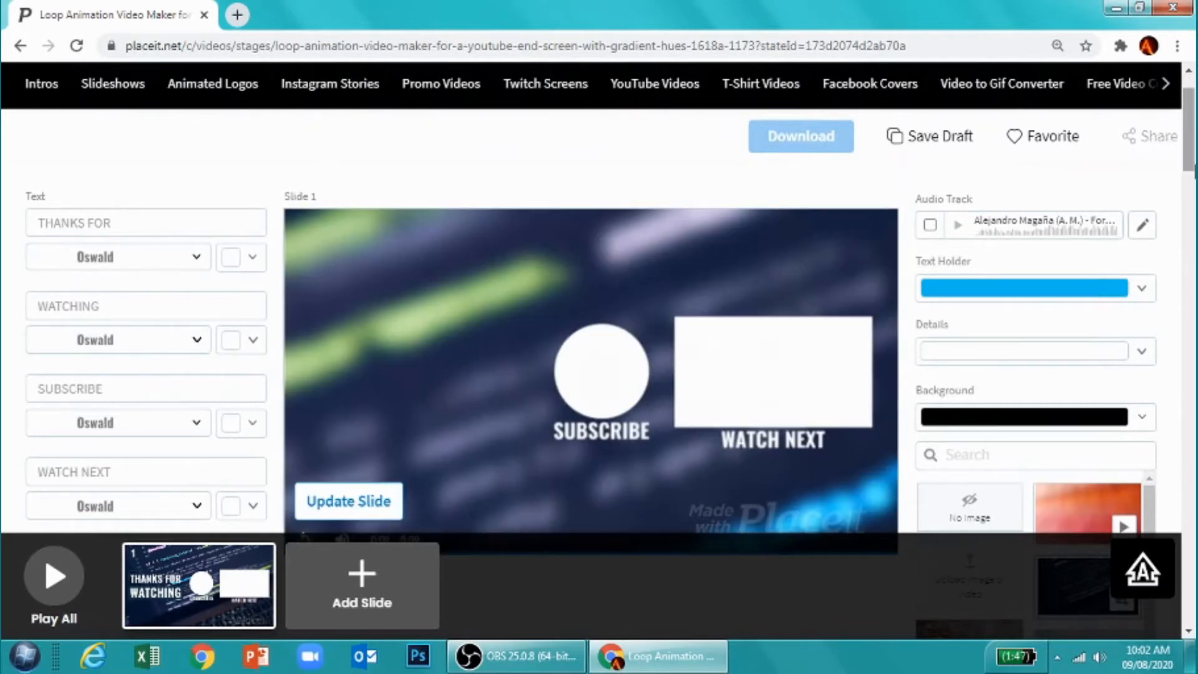